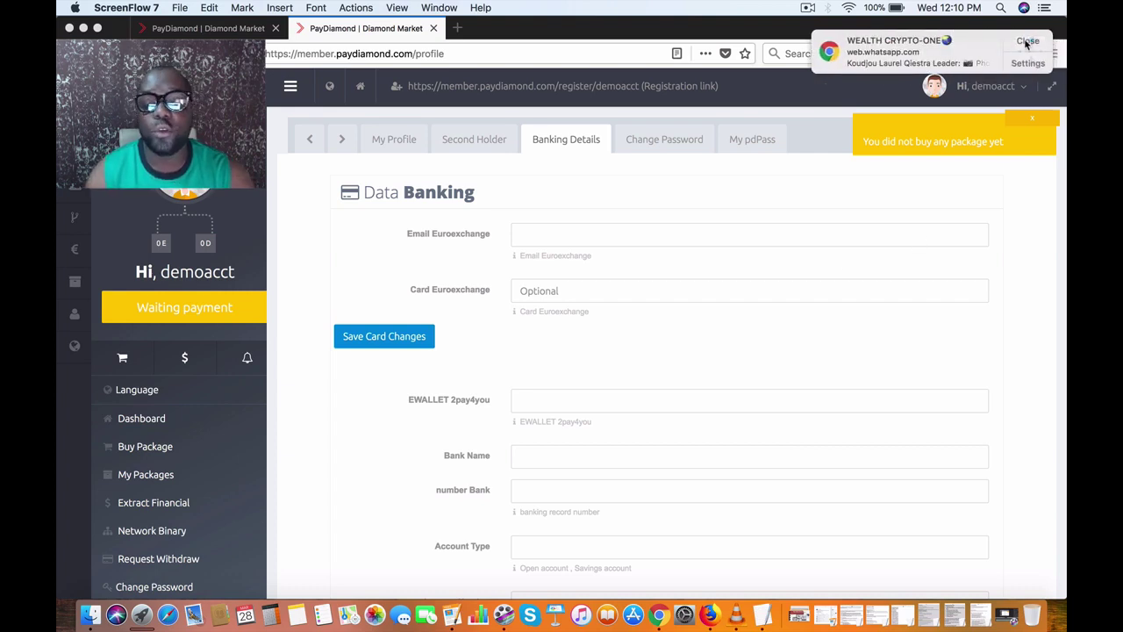
Step: Close the WhatsApp desktop notification covering the top-right of the banking form
{"action": "left_click", "coordinate": [1027, 41]}
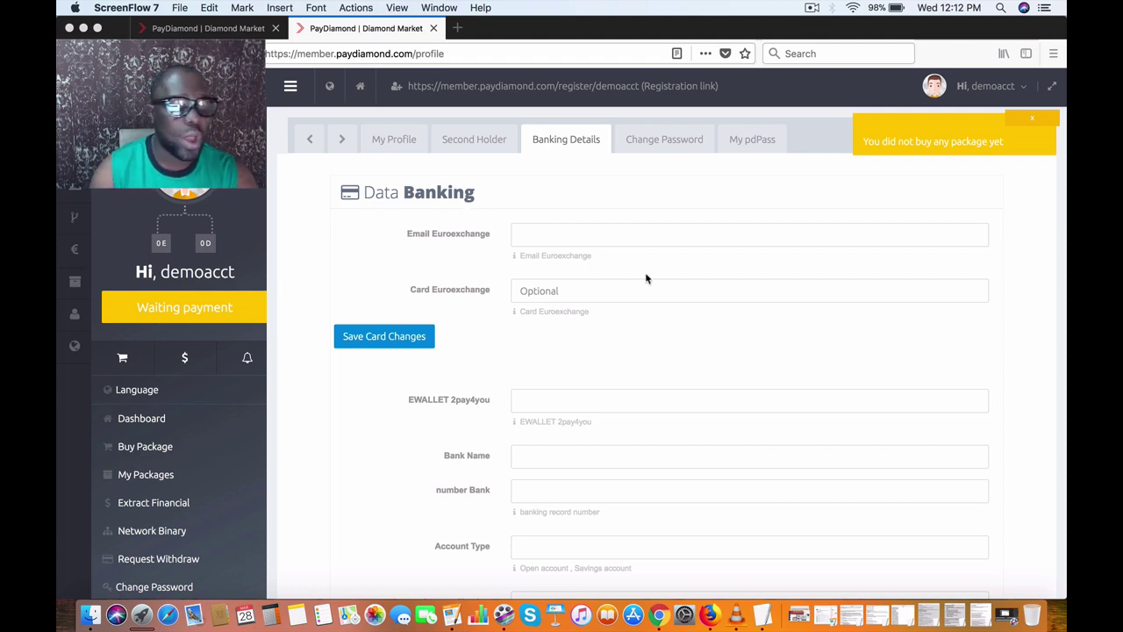
Step: Go to the member dashboard and close the no-package-bought notice
{"action": "left_click", "coordinate": [123, 423]}
{"action": "left_click", "coordinate": [123, 422]}
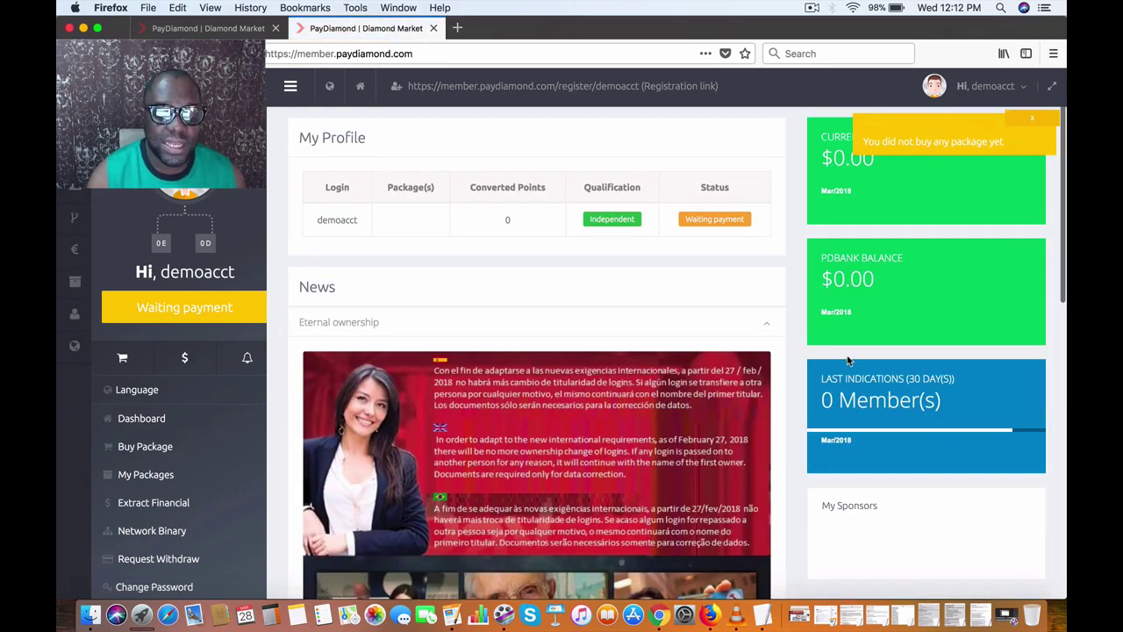
{"action": "scroll", "coordinate": [847, 360], "scroll_direction": "down", "scroll_amount": 10}
{"action": "scroll", "coordinate": [847, 360], "scroll_direction": "up", "scroll_amount": 10}
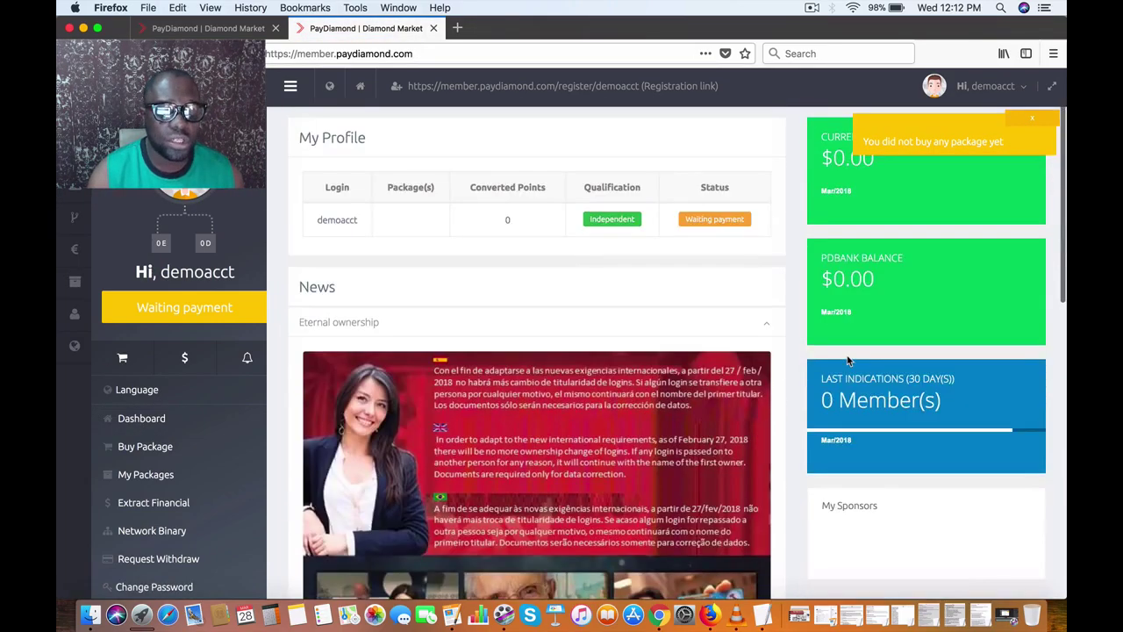
{"action": "left_click", "coordinate": [1040, 125]}
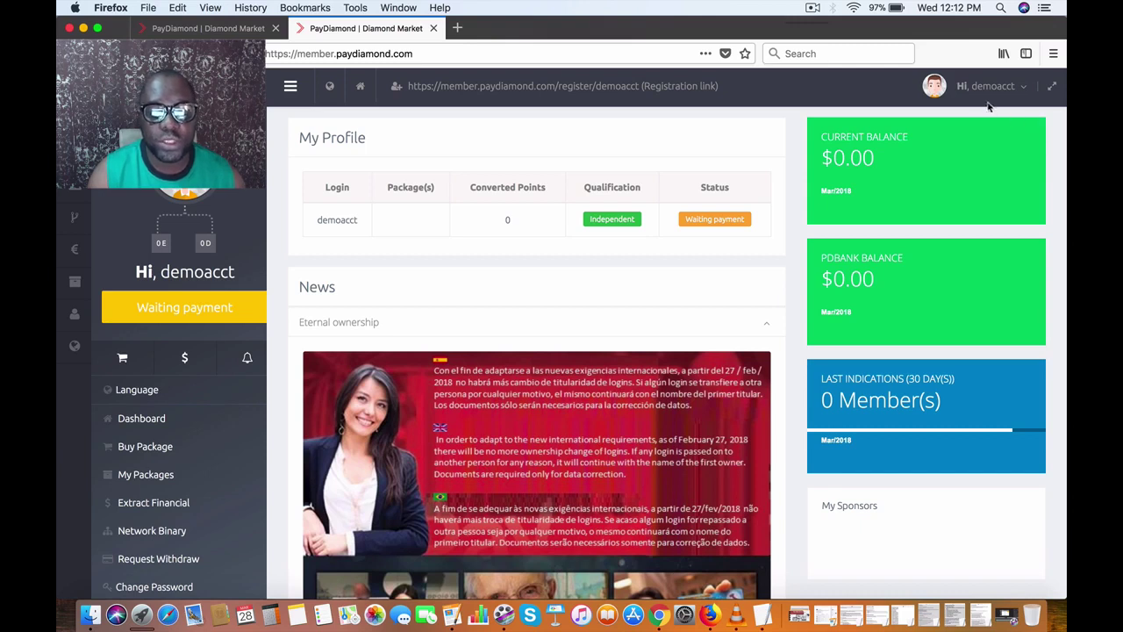
Step: Open the user account menu showing My Profile and Logout, dismissing the WhatsApp notification
{"action": "mouse_move", "coordinate": [941, 89]}
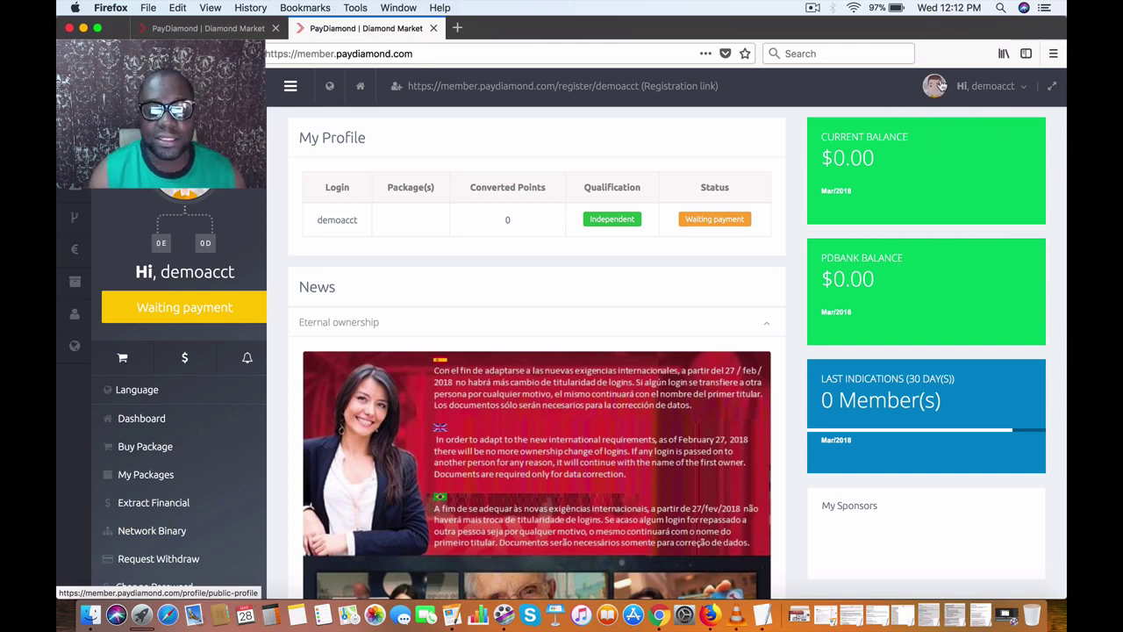
{"action": "left_click", "coordinate": [941, 86]}
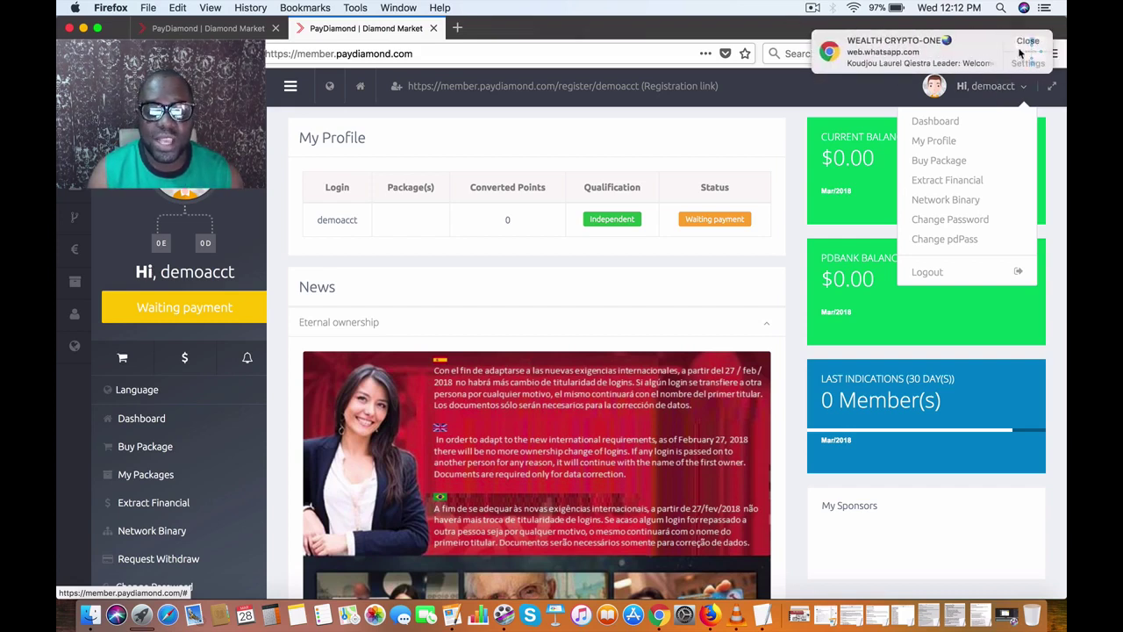
{"action": "left_click", "coordinate": [1032, 42]}
{"action": "mouse_move", "coordinate": [992, 86]}
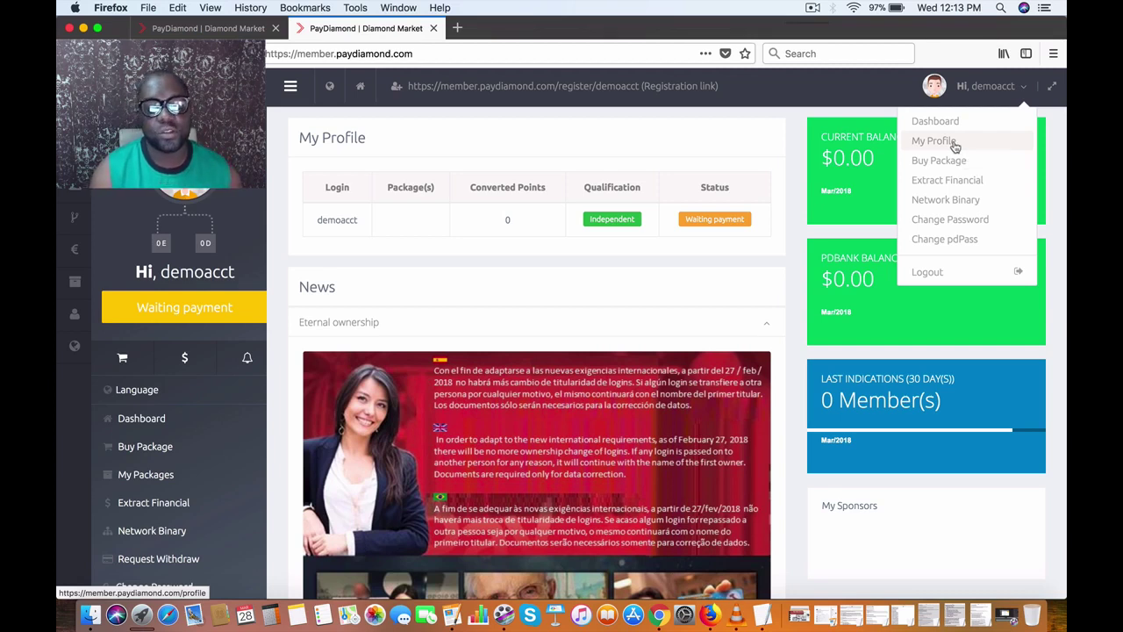
Step: Open My Profile, switch to the Second Holder tab and focus its empty Full Name field
{"action": "left_click", "coordinate": [935, 145]}
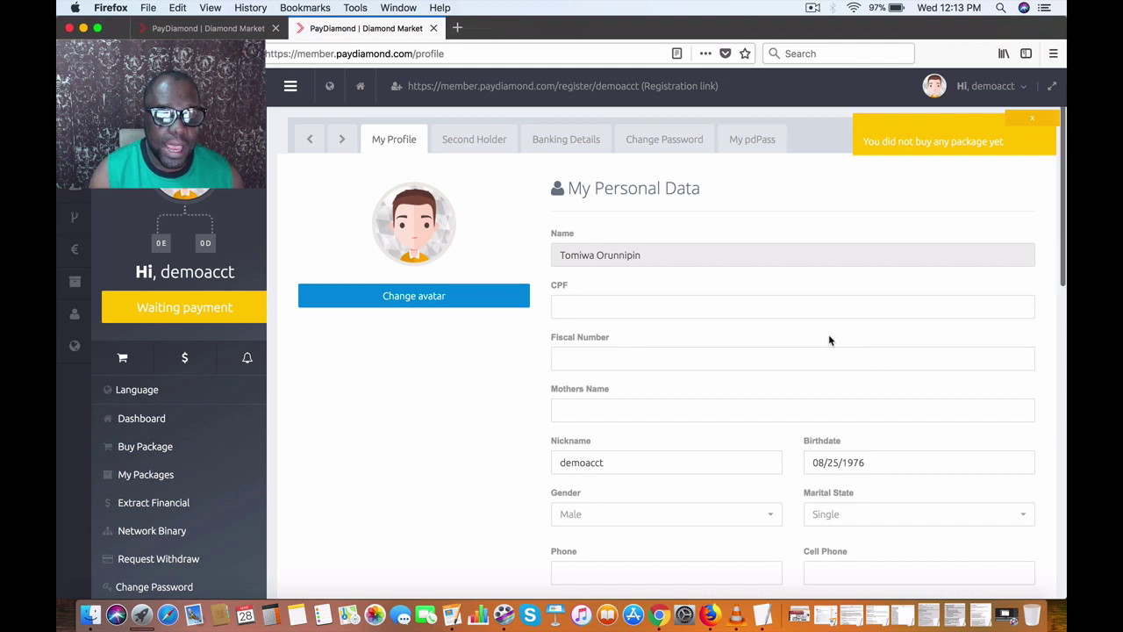
{"action": "left_click", "coordinate": [557, 139]}
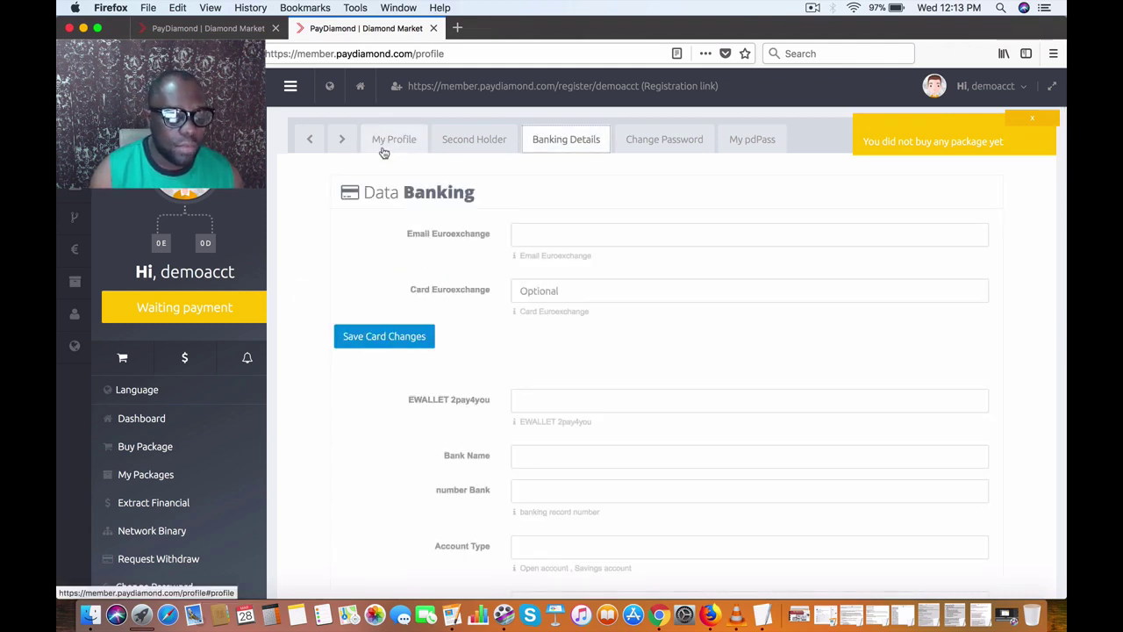
{"action": "left_click", "coordinate": [465, 147]}
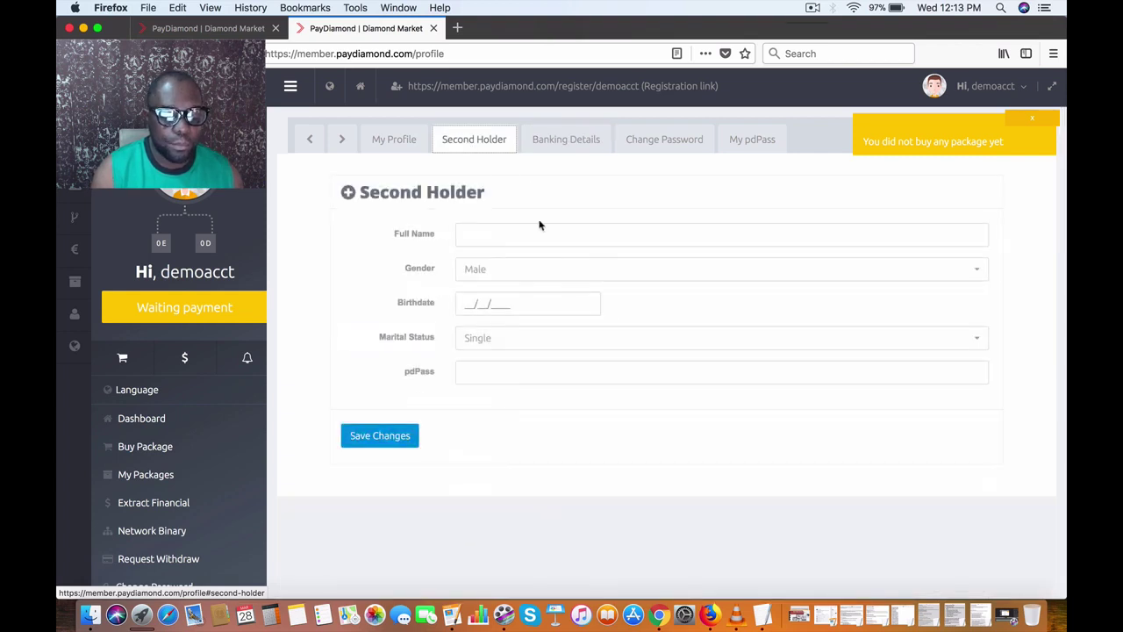
{"action": "left_click", "coordinate": [536, 234]}
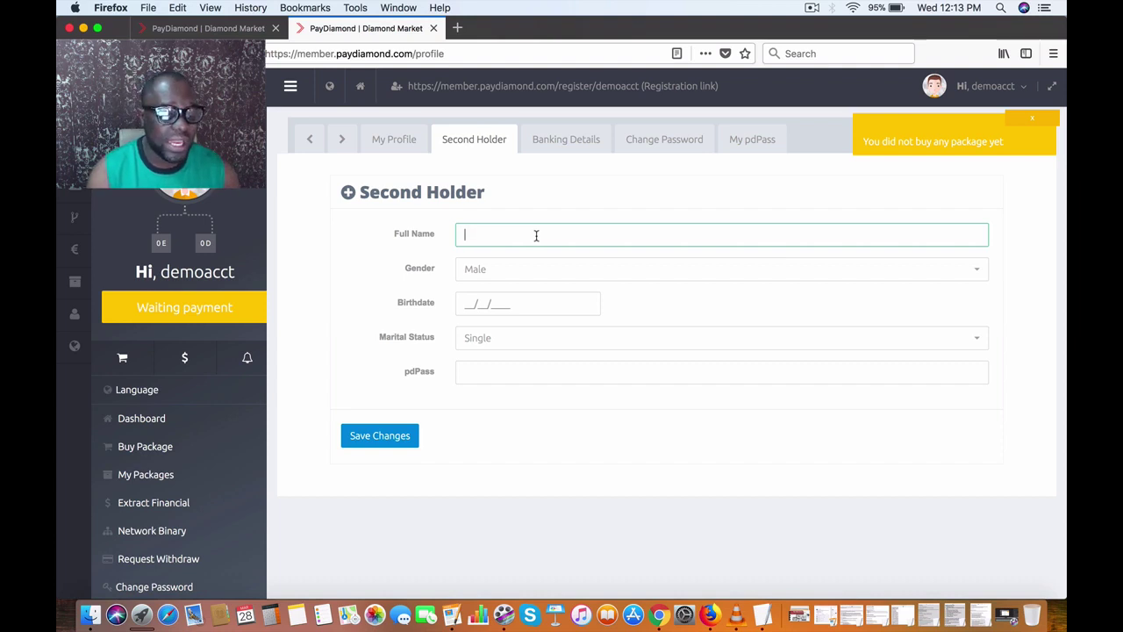
{"action": "left_click", "coordinate": [537, 235]}
{"action": "left_click", "coordinate": [536, 235]}
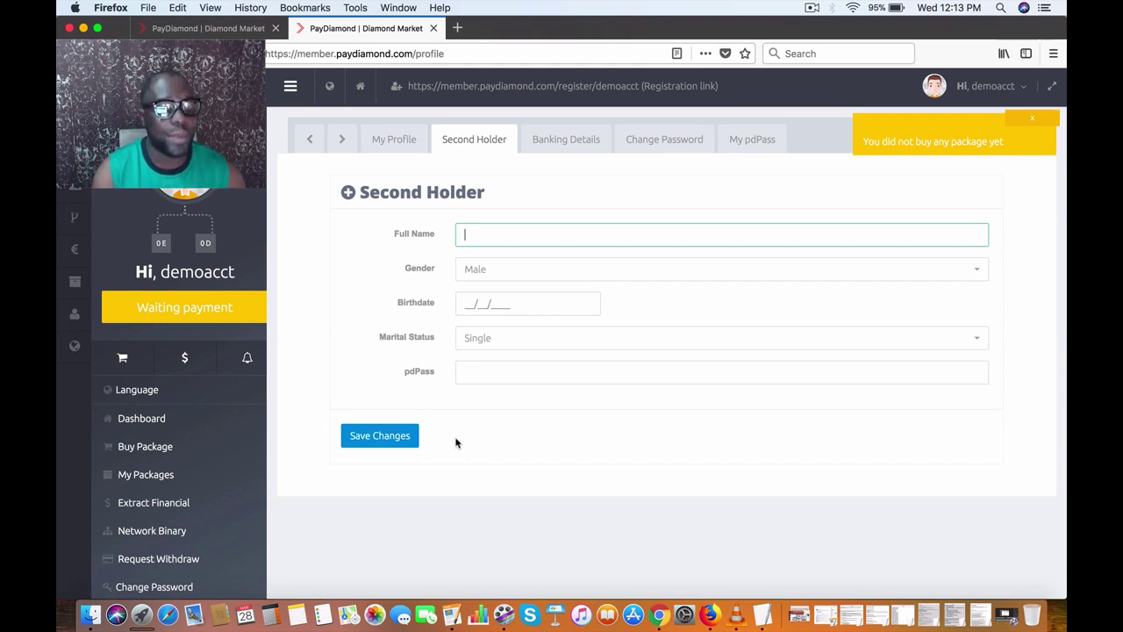
Step: Return to the Banking Details tab, review the Data Banking form and focus Email Euroexchange
{"action": "left_click", "coordinate": [560, 138]}
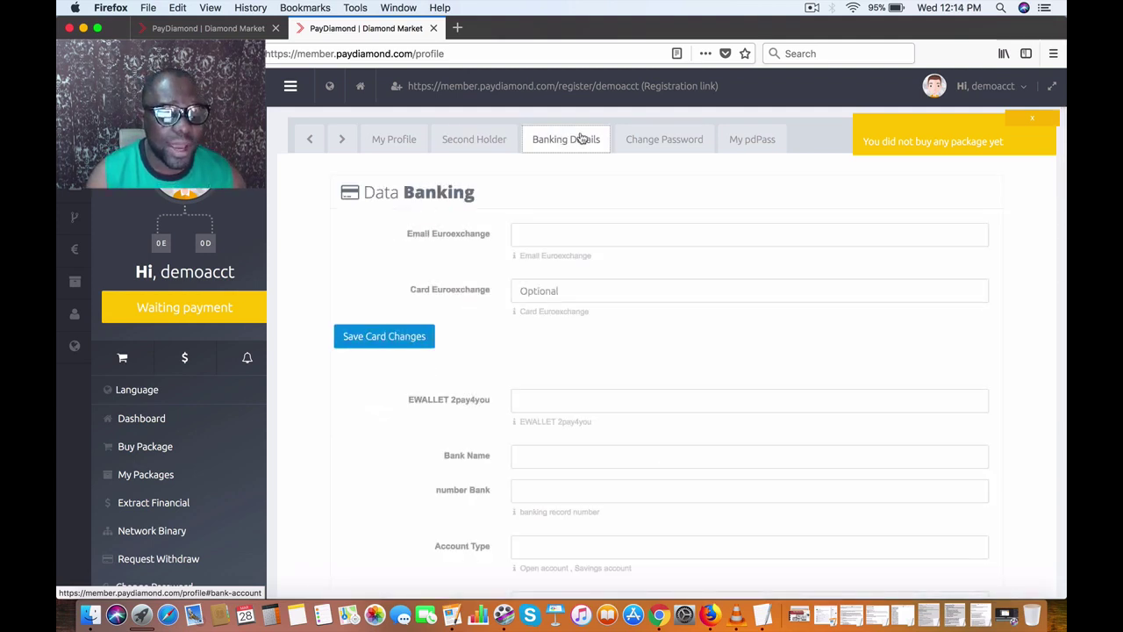
{"action": "scroll", "coordinate": [580, 250], "scroll_direction": "down", "scroll_amount": 1}
{"action": "scroll", "coordinate": [580, 250], "scroll_direction": "down", "scroll_amount": 10}
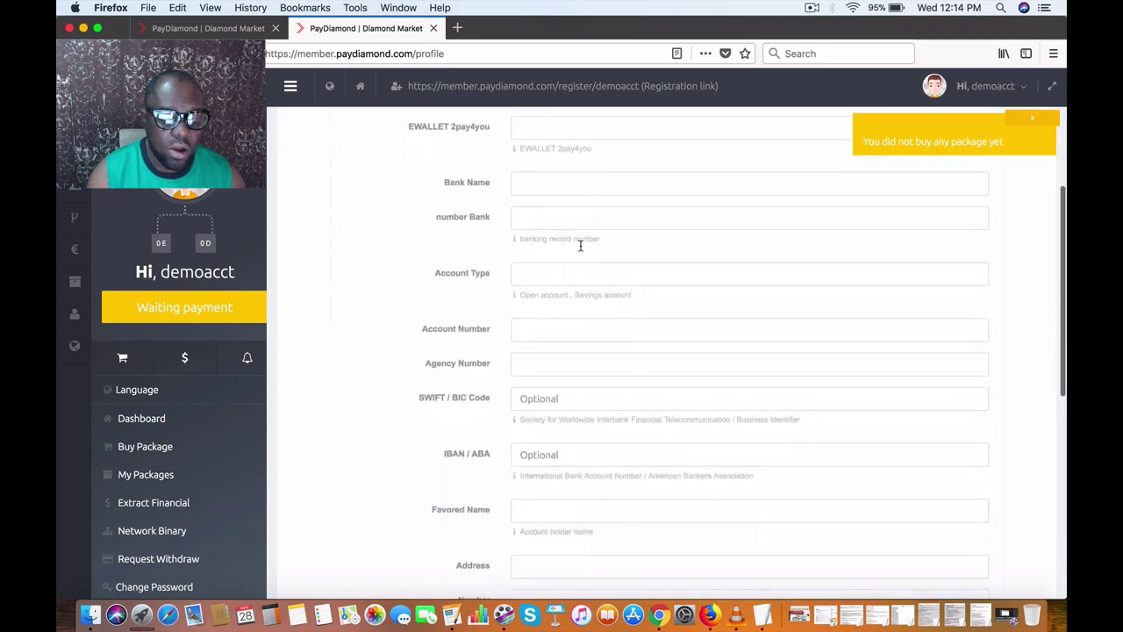
{"action": "scroll", "coordinate": [580, 250], "scroll_direction": "up", "scroll_amount": 8}
{"action": "scroll", "coordinate": [580, 250], "scroll_direction": "up", "scroll_amount": 3}
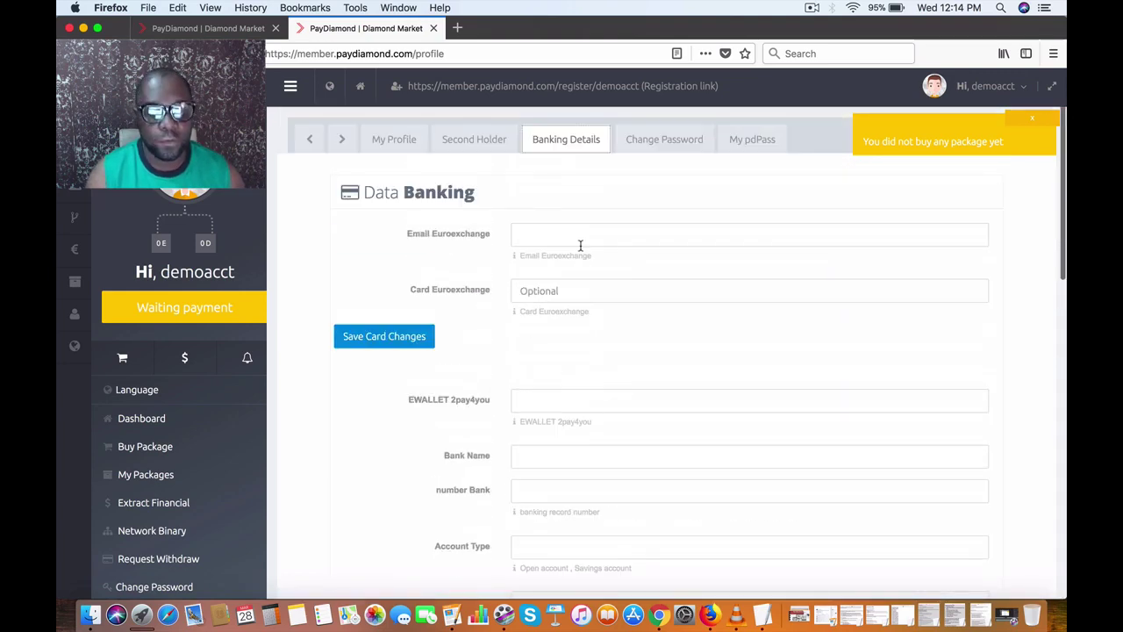
{"action": "left_click", "coordinate": [667, 225]}
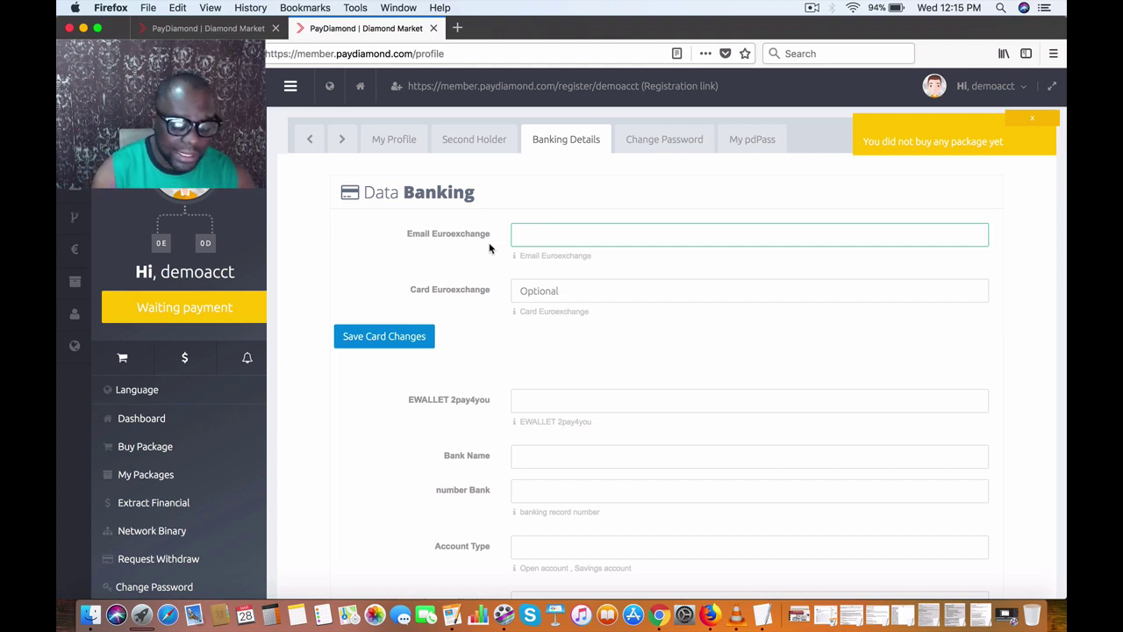
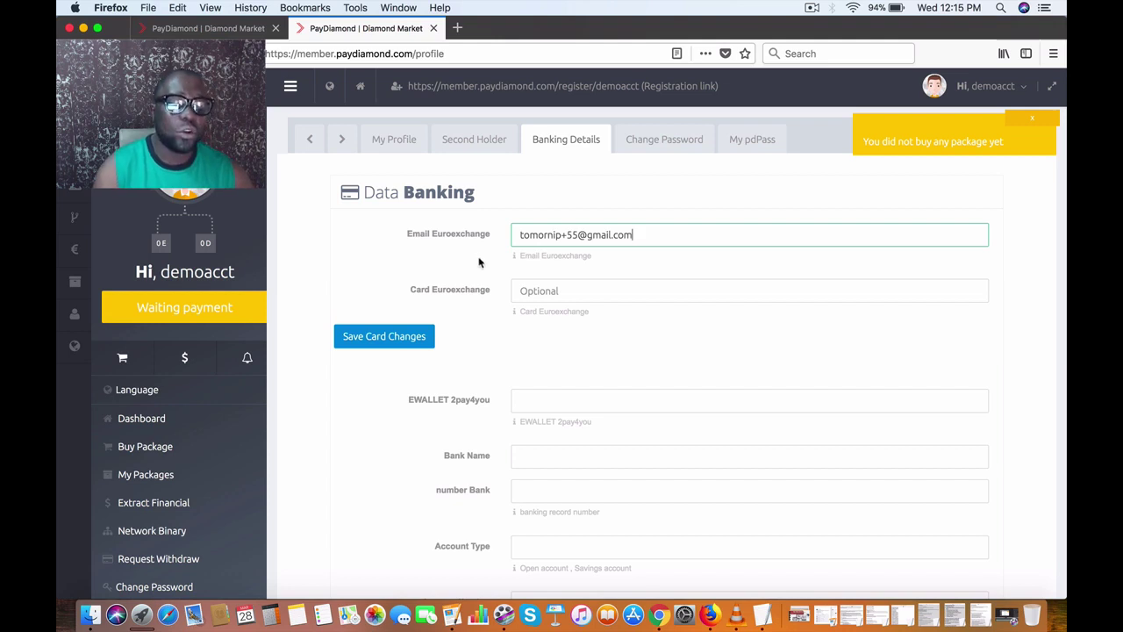
Step: Enter the member's e-mail address as the Euroexchange email
{"action": "left_click", "coordinate": [479, 262]}
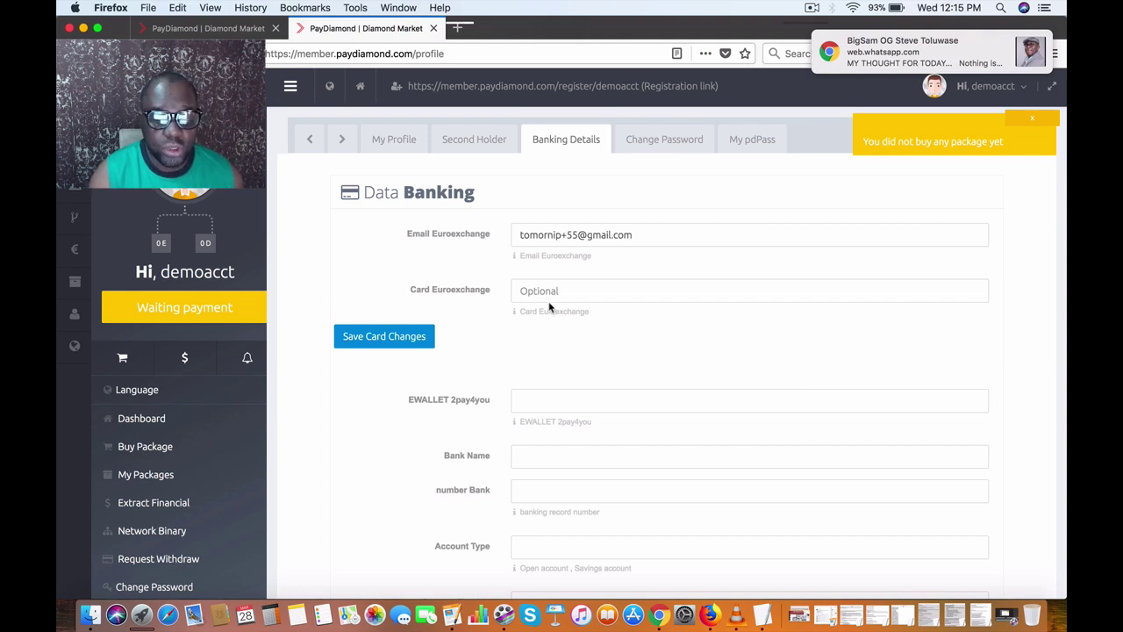
Step: Fill the EWALLET 2pay4you field with the member's e-mail address
{"action": "left_click", "coordinate": [1029, 41]}
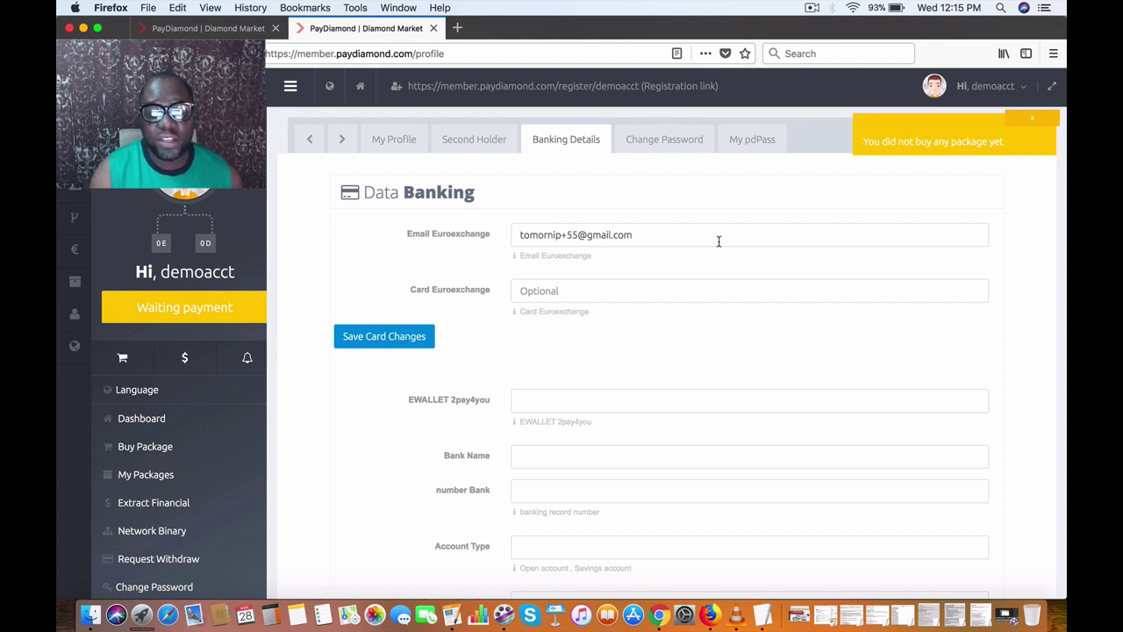
{"action": "scroll", "coordinate": [597, 307], "scroll_direction": "down", "scroll_amount": 3}
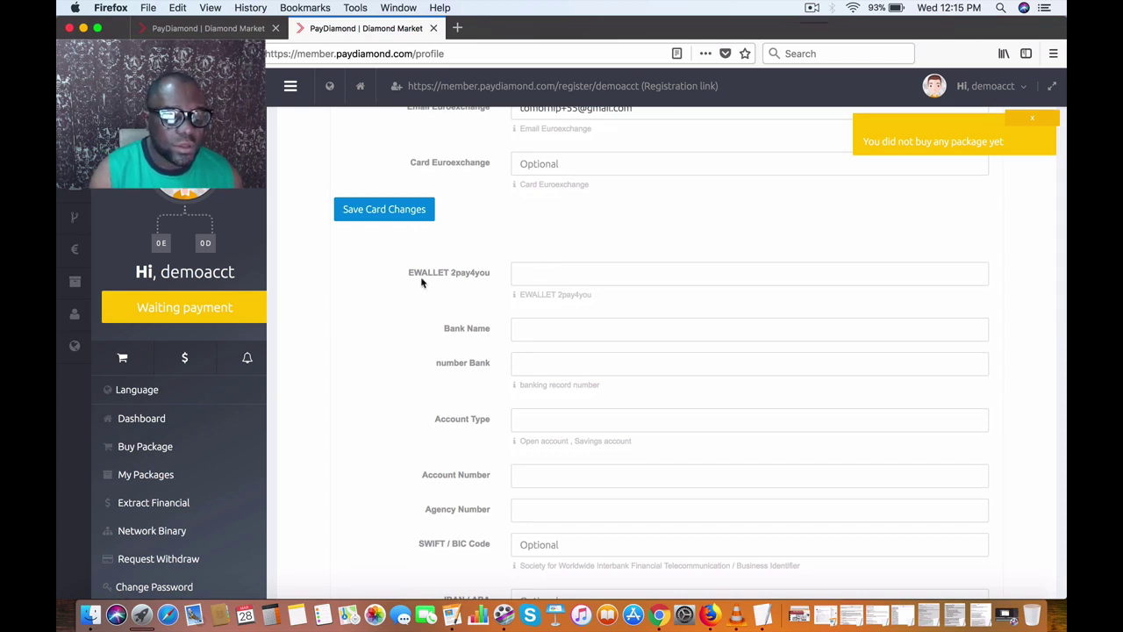
{"action": "left_click", "coordinate": [541, 278]}
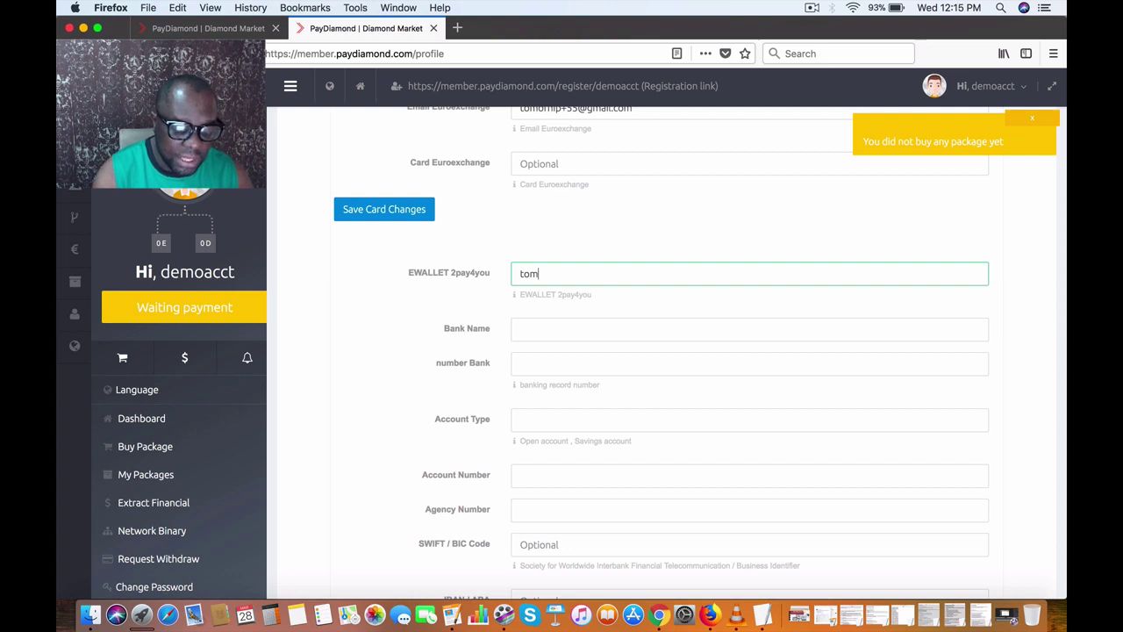
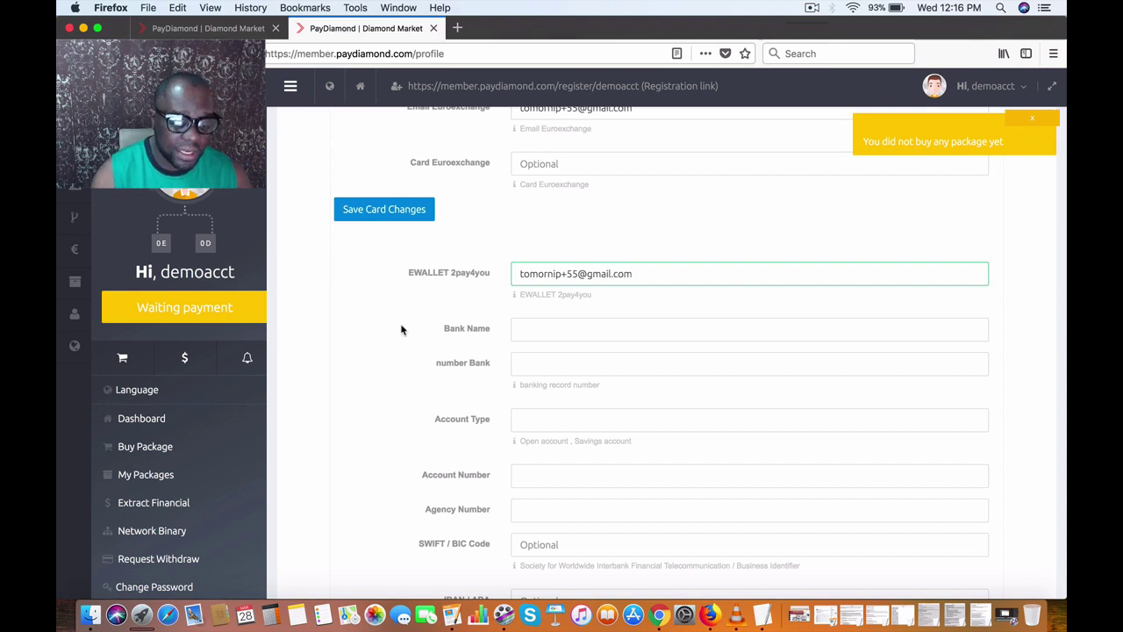
Step: Enter Guarantee Trust Bank PLc as the bank name
{"action": "scroll", "coordinate": [401, 330], "scroll_direction": "up", "scroll_amount": 2}
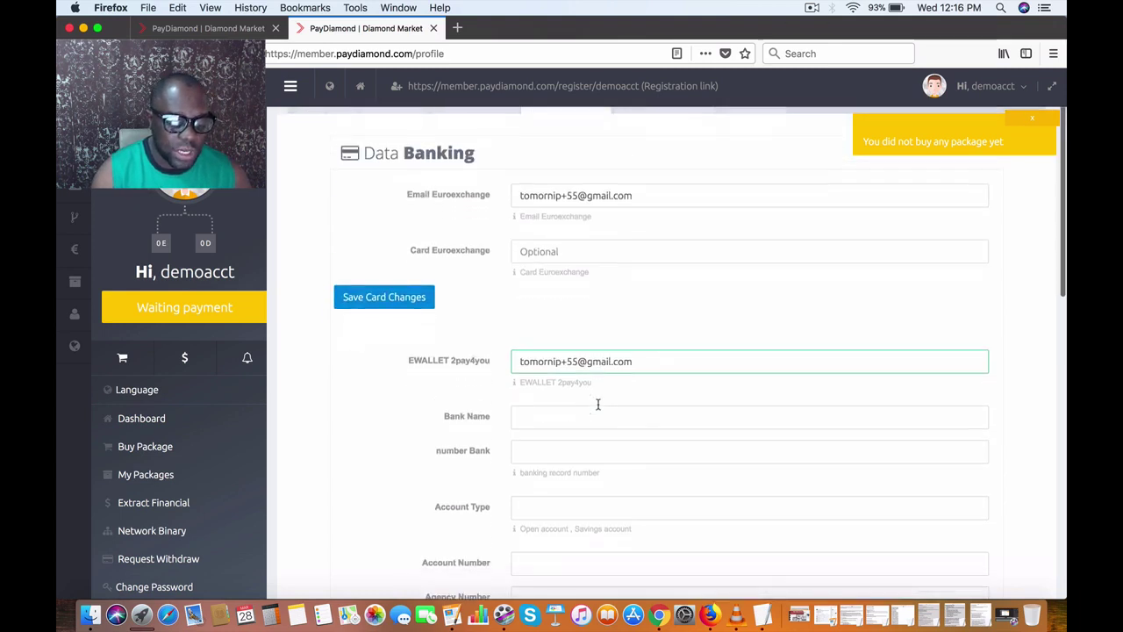
{"action": "scroll", "coordinate": [598, 405], "scroll_direction": "down", "scroll_amount": 3}
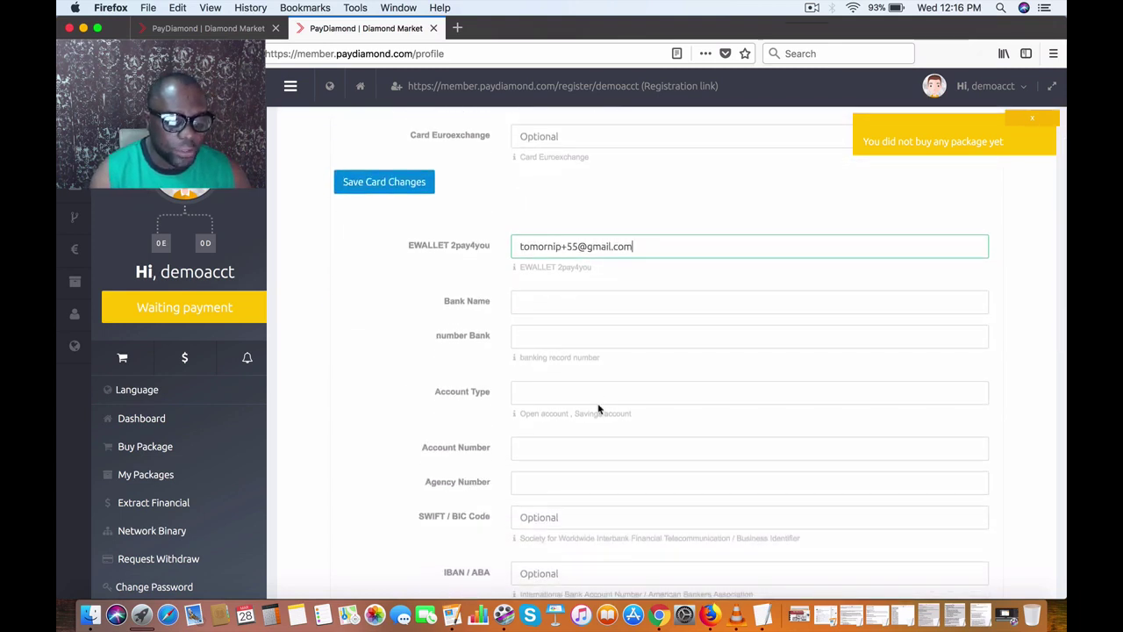
{"action": "scroll", "coordinate": [598, 408], "scroll_direction": "down", "scroll_amount": 2}
{"action": "left_click", "coordinate": [594, 249]}
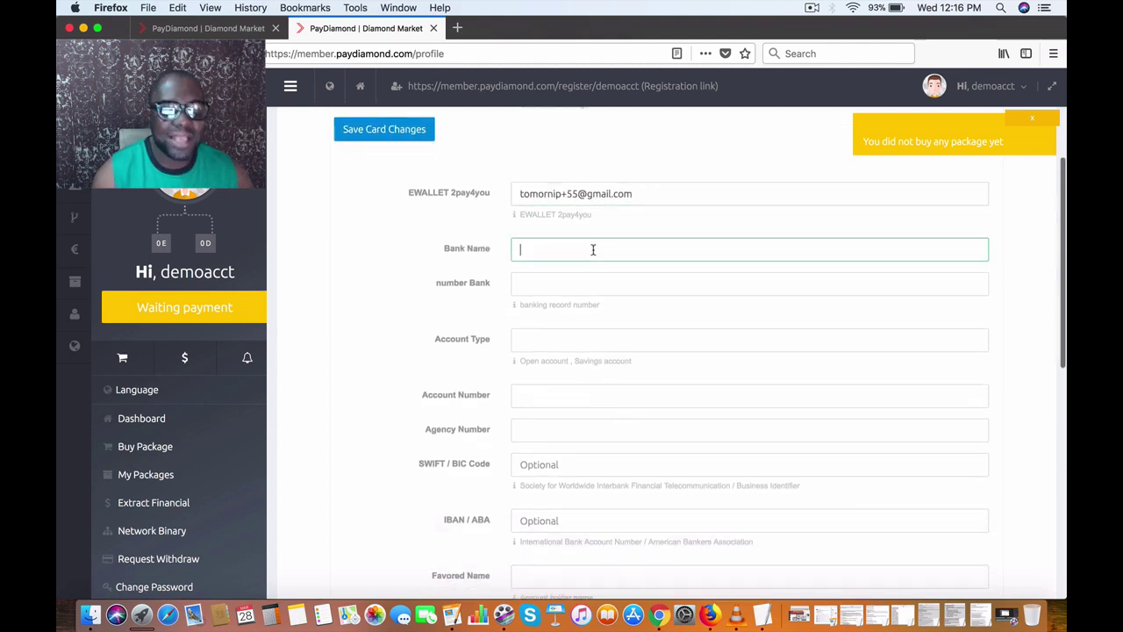
{"action": "type", "text": "G"}
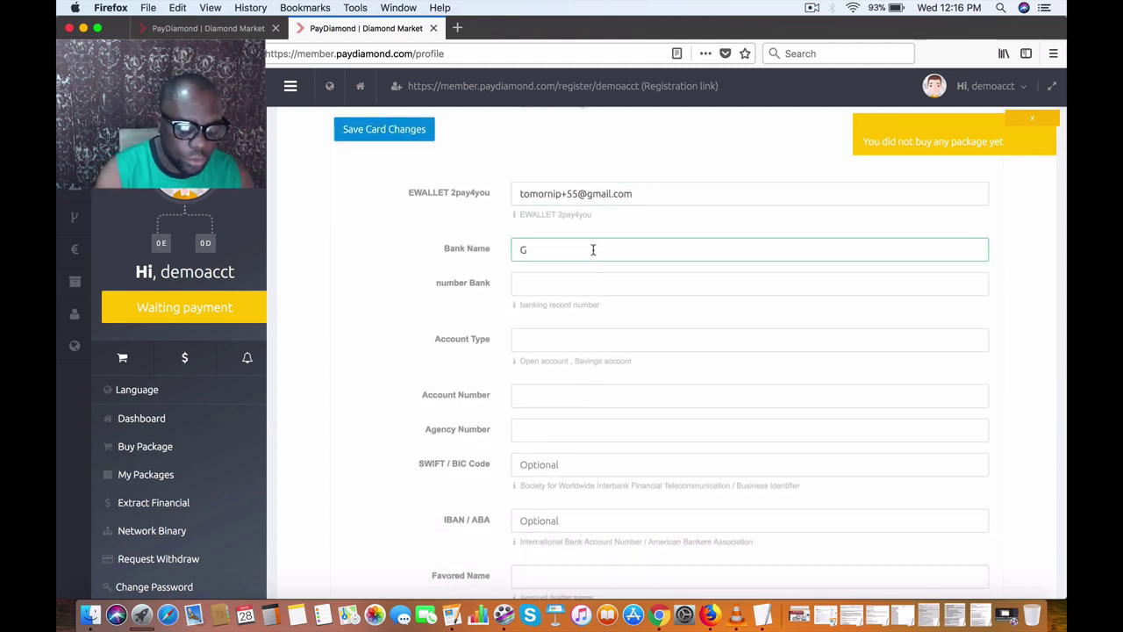
{"action": "type", "text": "uarante"}
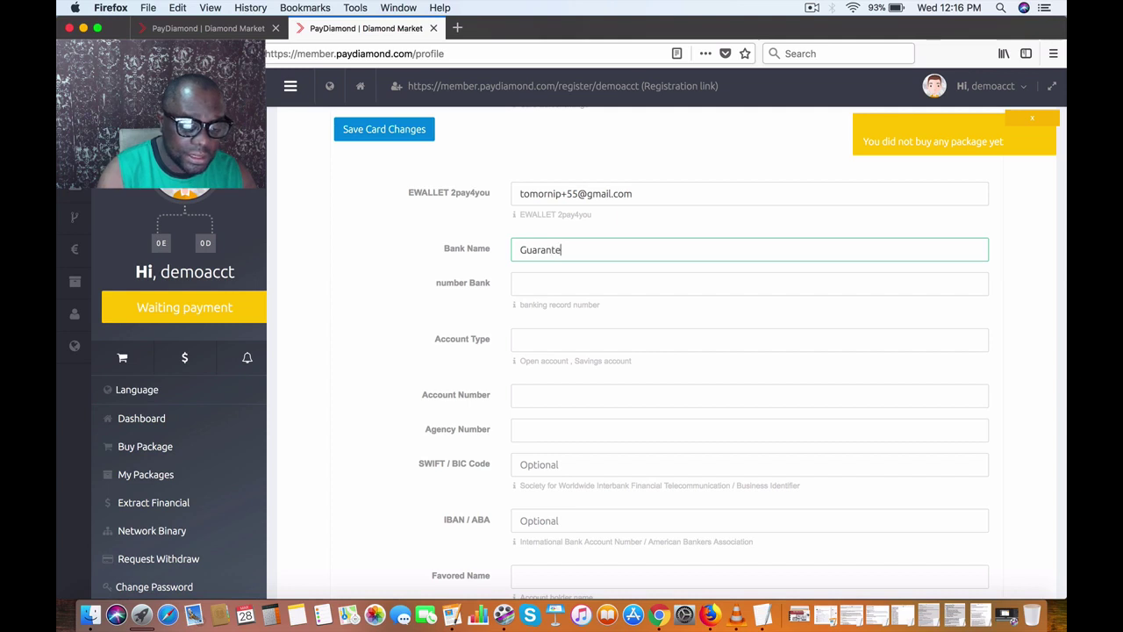
{"action": "type", "text": "e Trust bAN"}
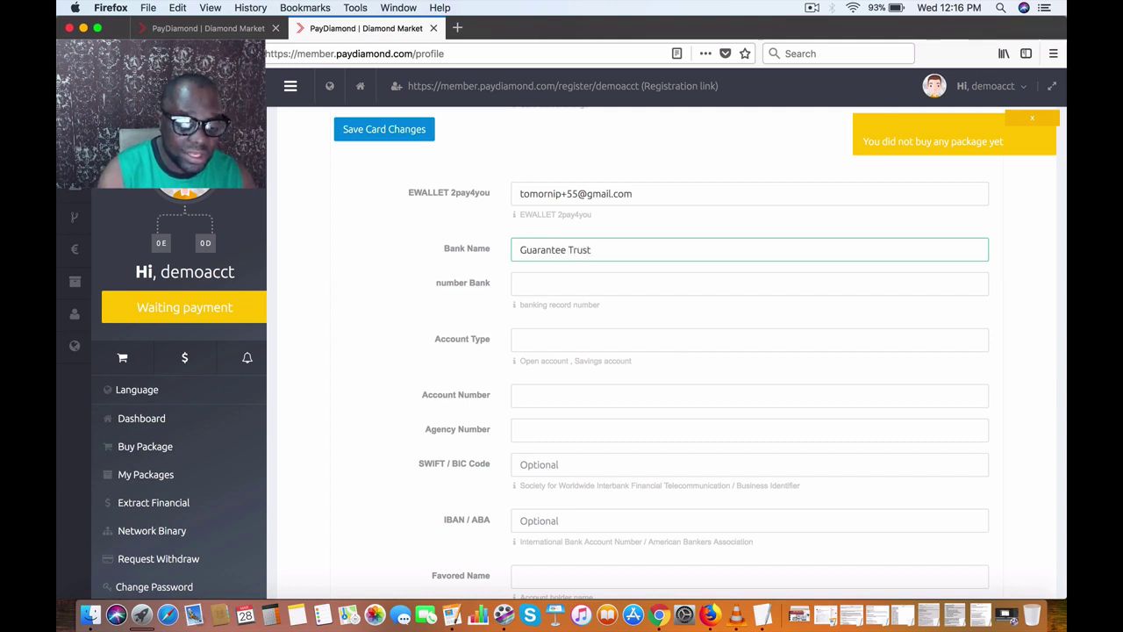
{"action": "key", "text": "BackSpace"}
{"action": "key", "text": "BackSpace"}
{"action": "key", "text": "BackSpace"}
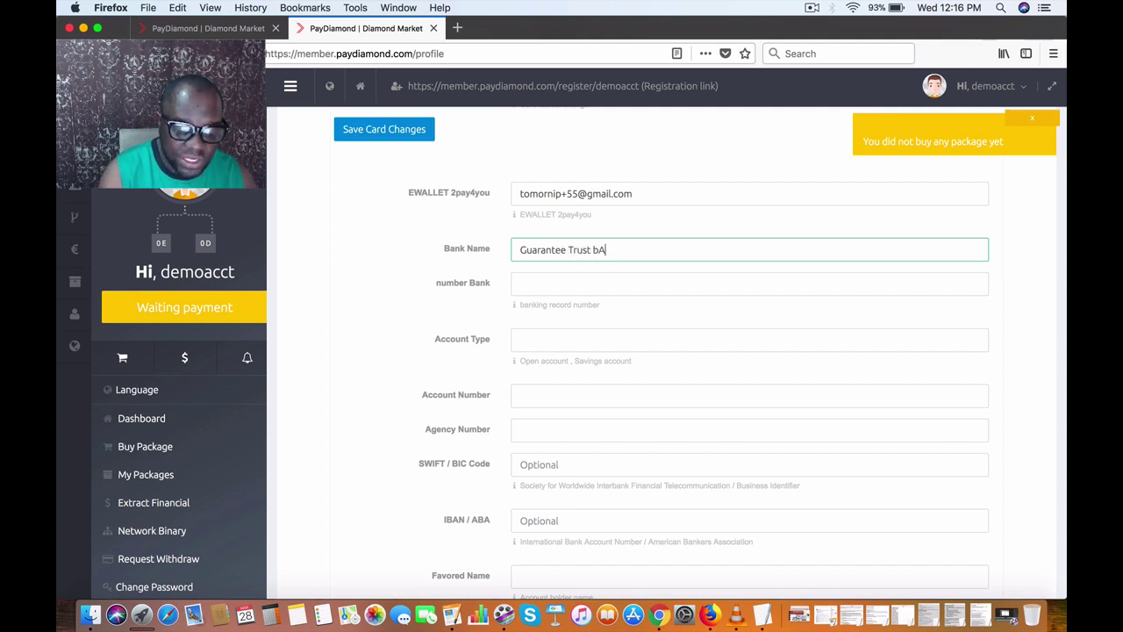
{"action": "type", "text": "Bank "}
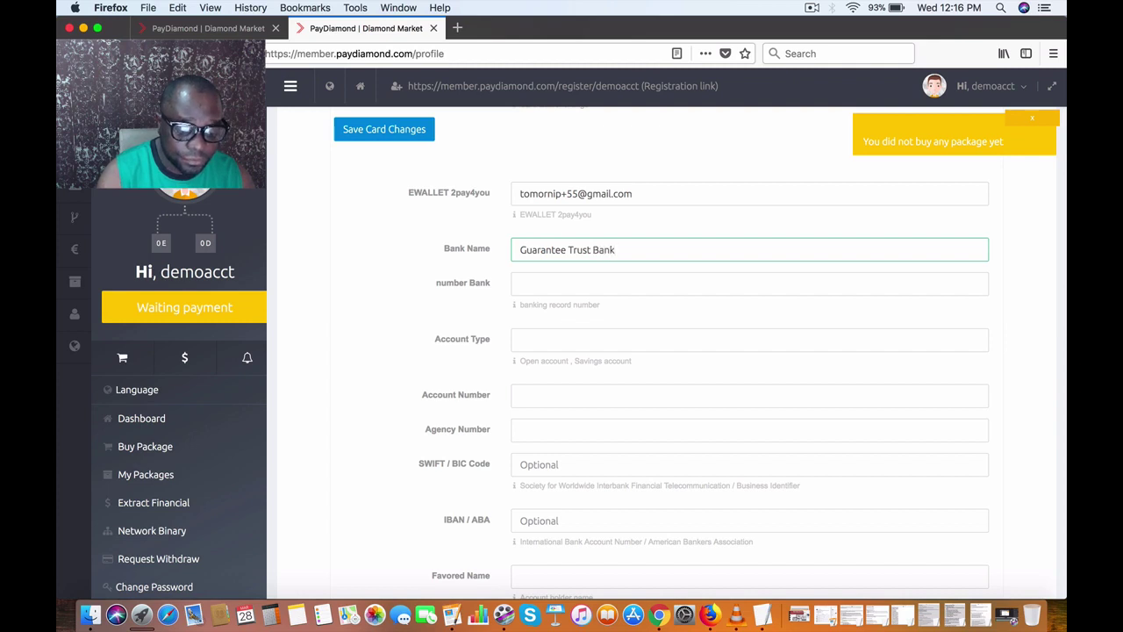
{"action": "type", "text": "PLc"}
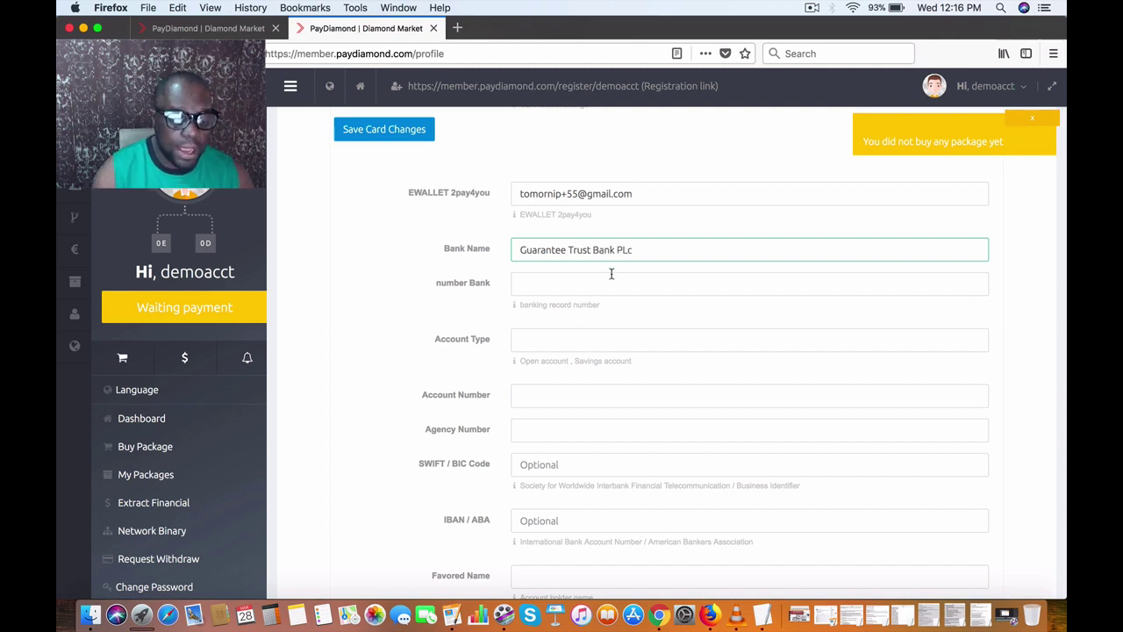
Step: Enter the bank's Lagos address under number Bank and set Account Type to Current account
{"action": "left_click", "coordinate": [612, 281]}
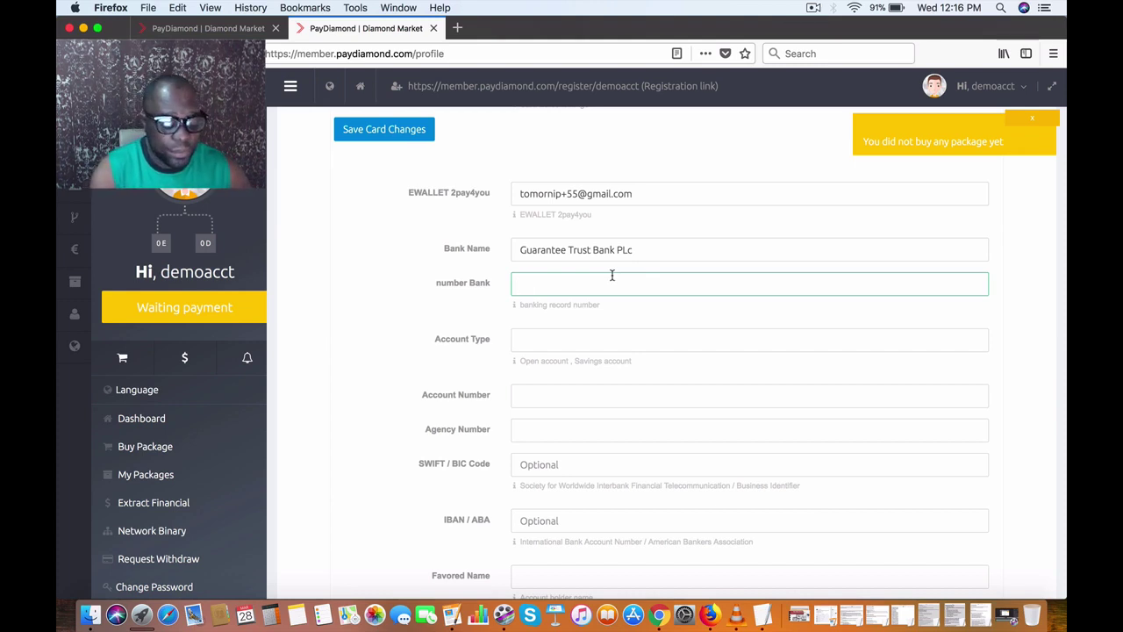
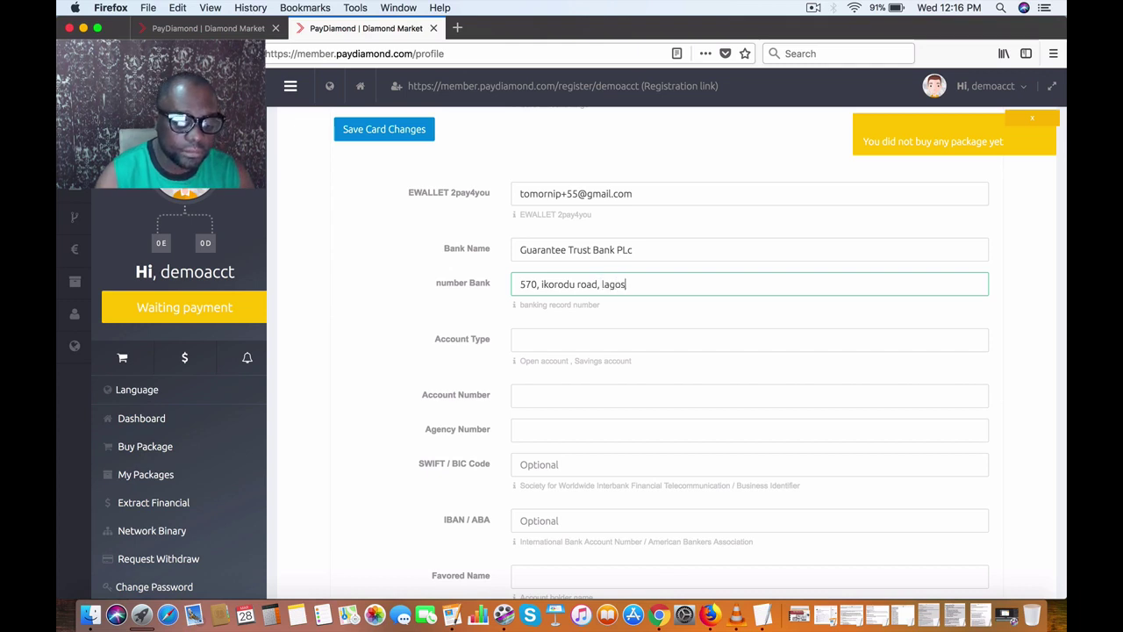
{"action": "left_click", "coordinate": [571, 338]}
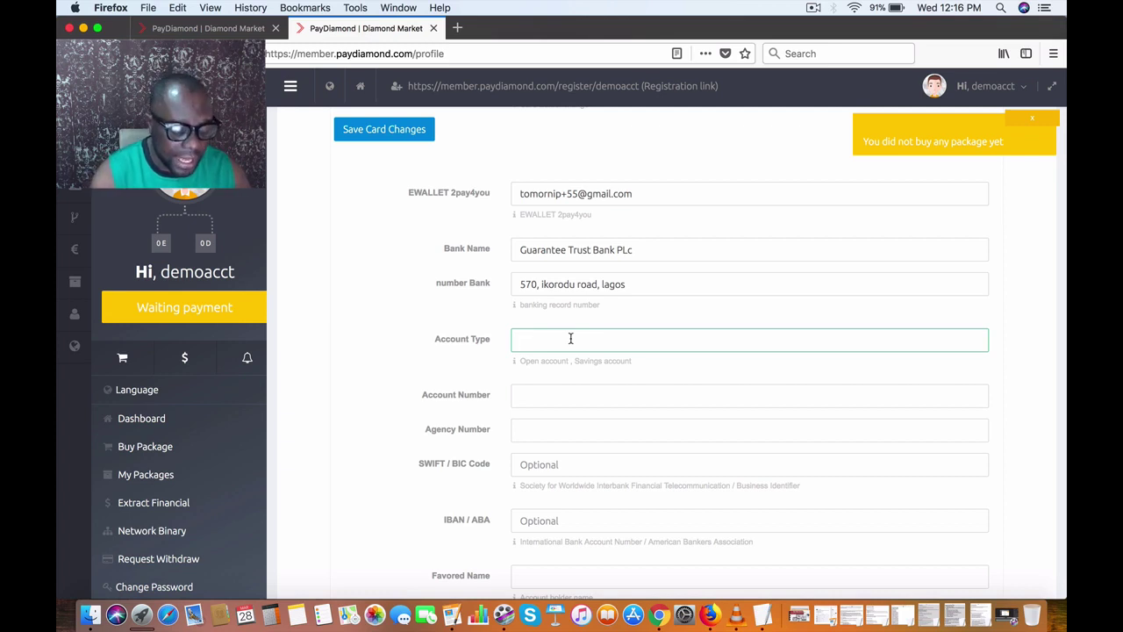
{"action": "type", "text": "Current"}
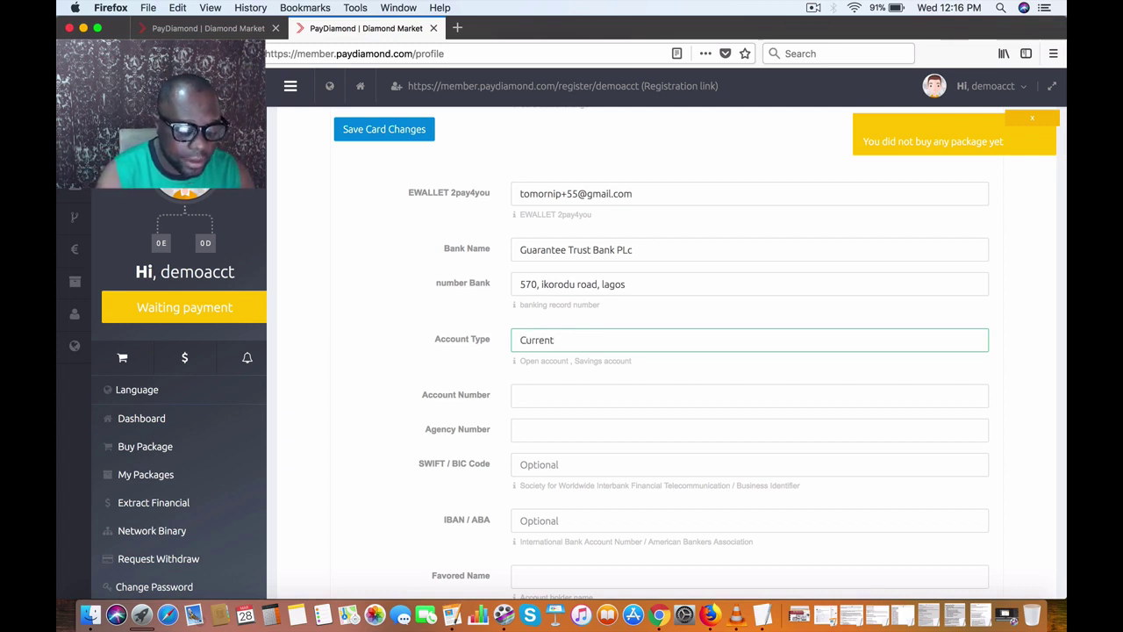
{"action": "type", "text": " account"}
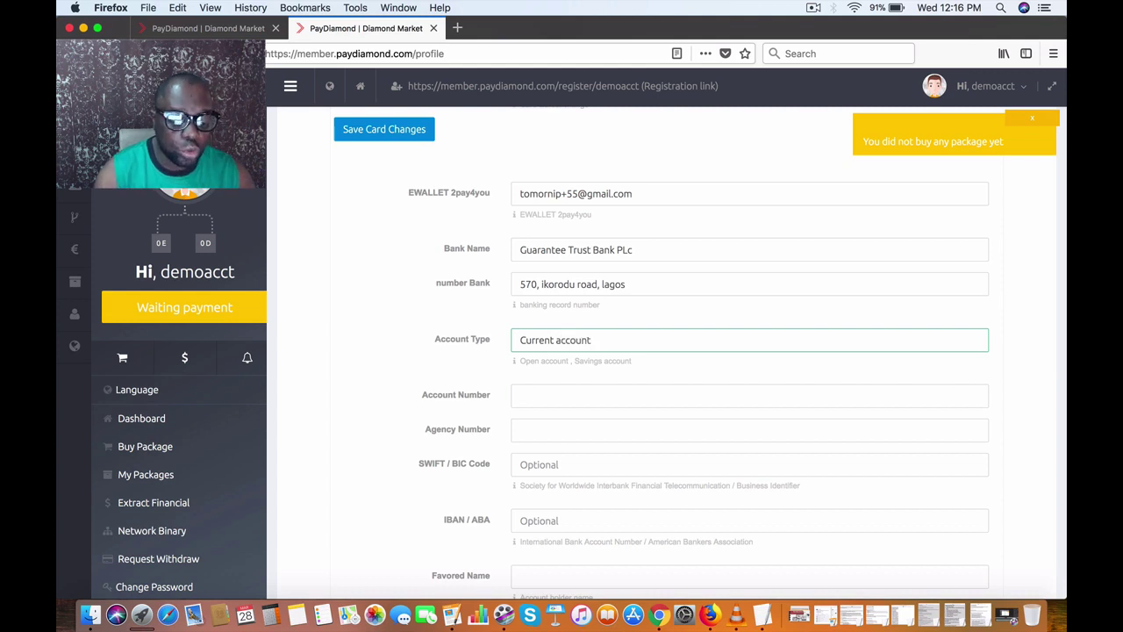
{"action": "scroll", "coordinate": [580, 332], "scroll_direction": "down", "scroll_amount": 3}
Step: Enter the account number and agency number 132
{"action": "left_click", "coordinate": [588, 287]}
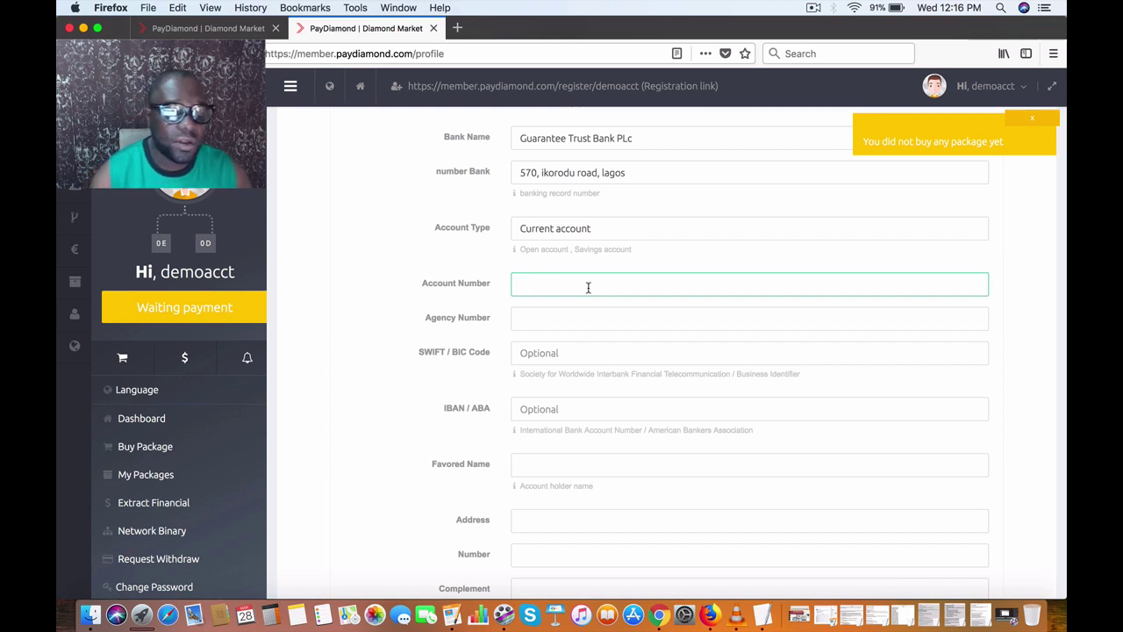
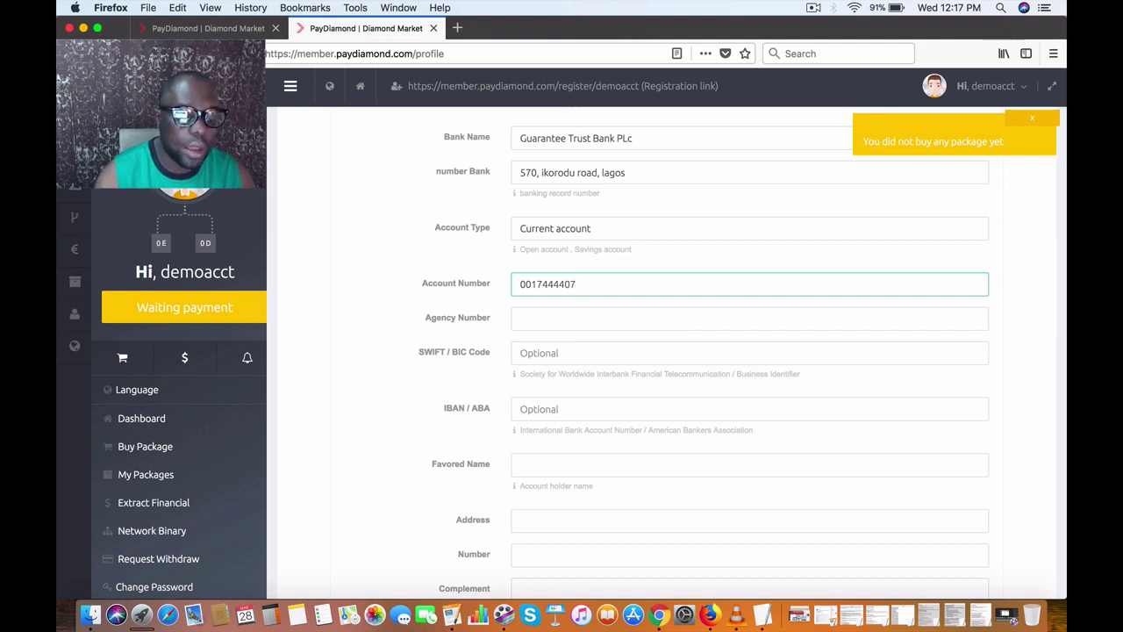
{"action": "left_click", "coordinate": [612, 318]}
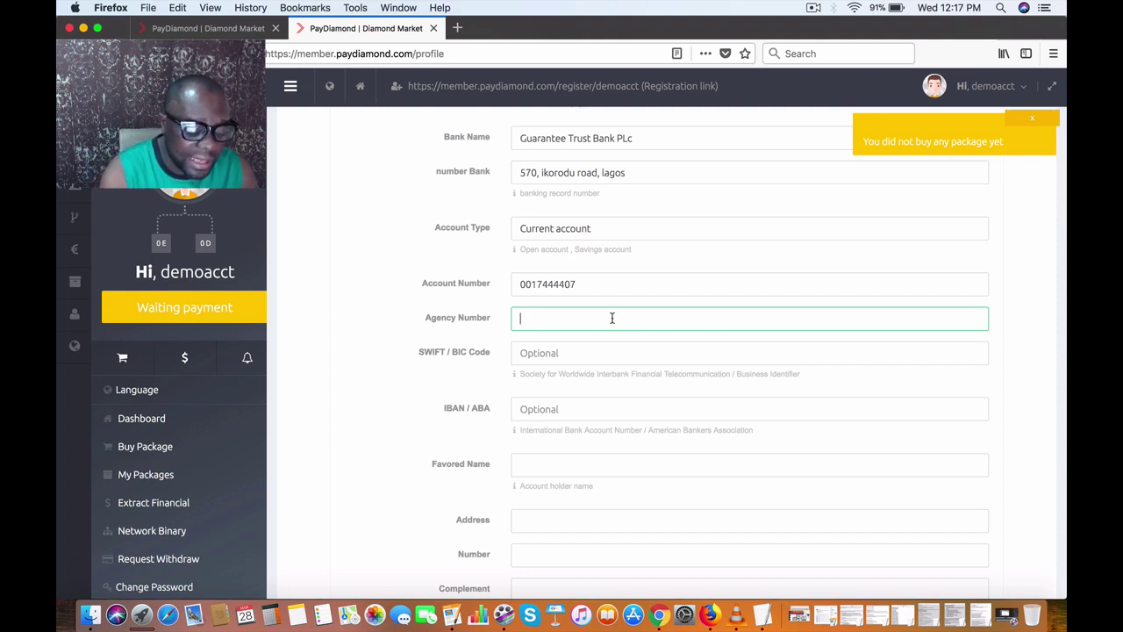
{"action": "type", "text": "132"}
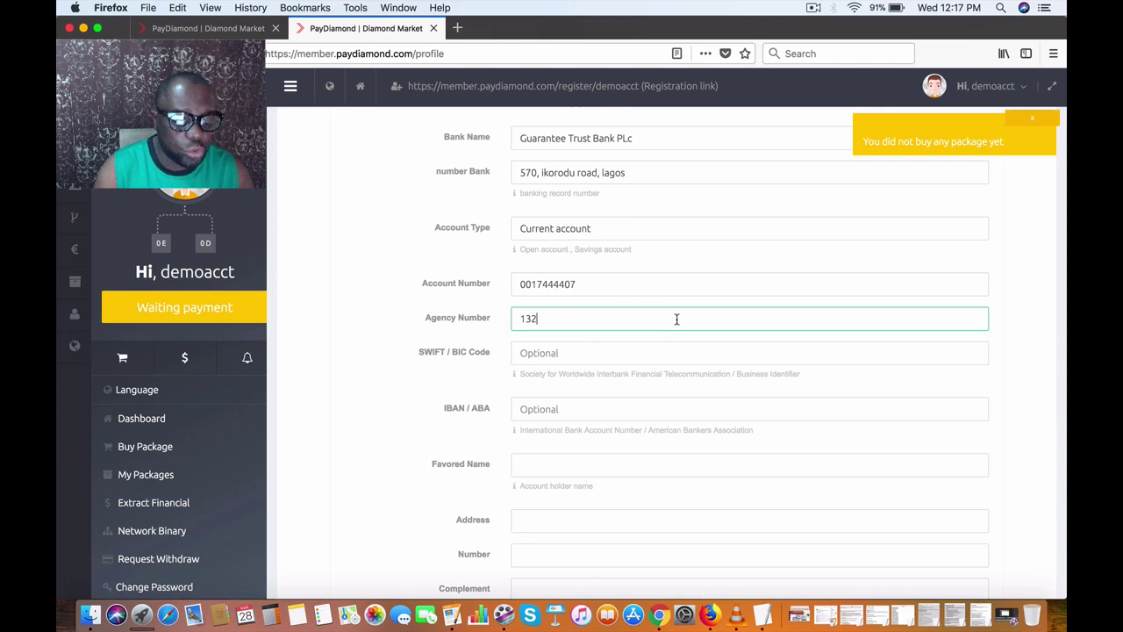
Step: Enter the account holder's full name as the Favored Name
{"action": "scroll", "coordinate": [677, 318], "scroll_direction": "down", "scroll_amount": 3}
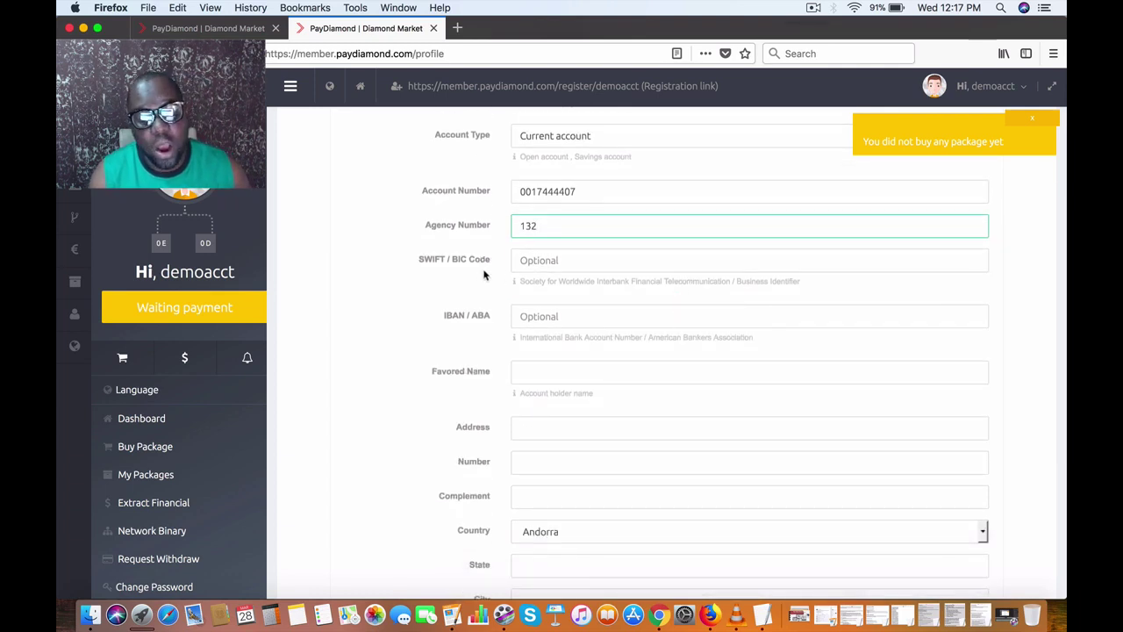
{"action": "scroll", "coordinate": [574, 261], "scroll_direction": "down", "scroll_amount": 2}
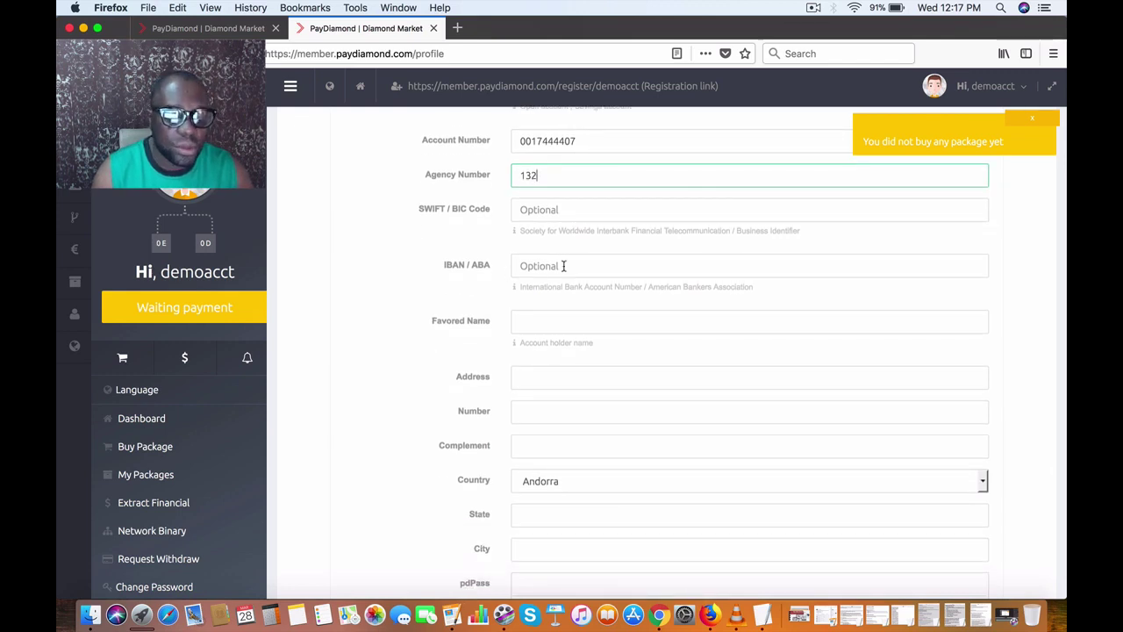
{"action": "scroll", "coordinate": [564, 266], "scroll_direction": "down", "scroll_amount": 2}
{"action": "left_click", "coordinate": [562, 274]}
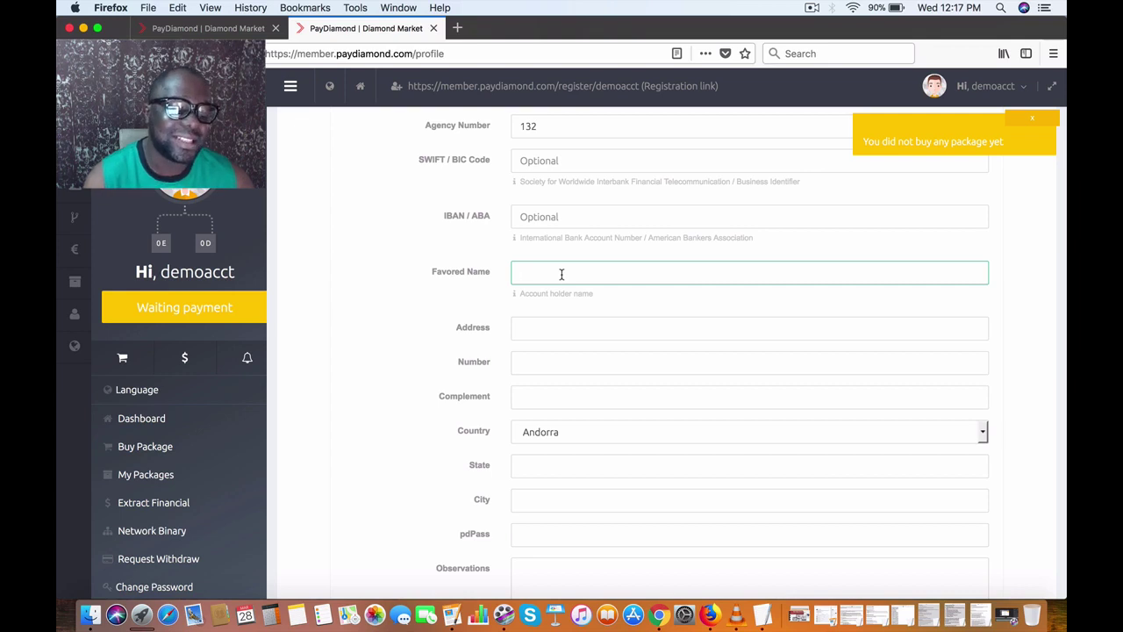
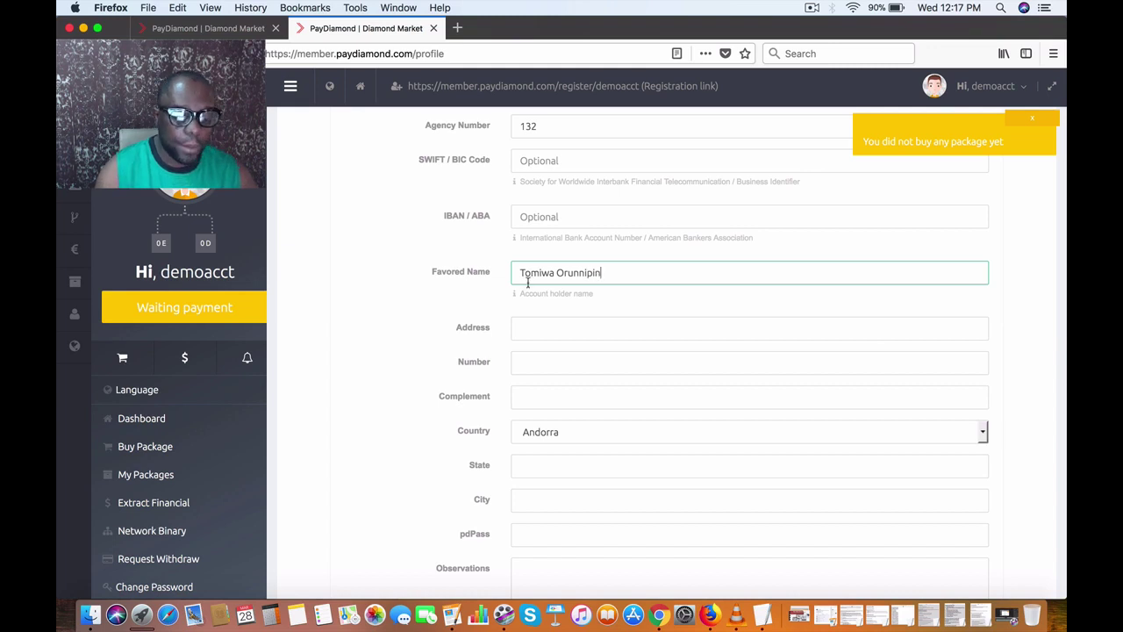
{"action": "scroll", "coordinate": [465, 307], "scroll_direction": "down", "scroll_amount": 3}
Step: Enter the member's street address in the Address field
{"action": "left_click", "coordinate": [560, 227]}
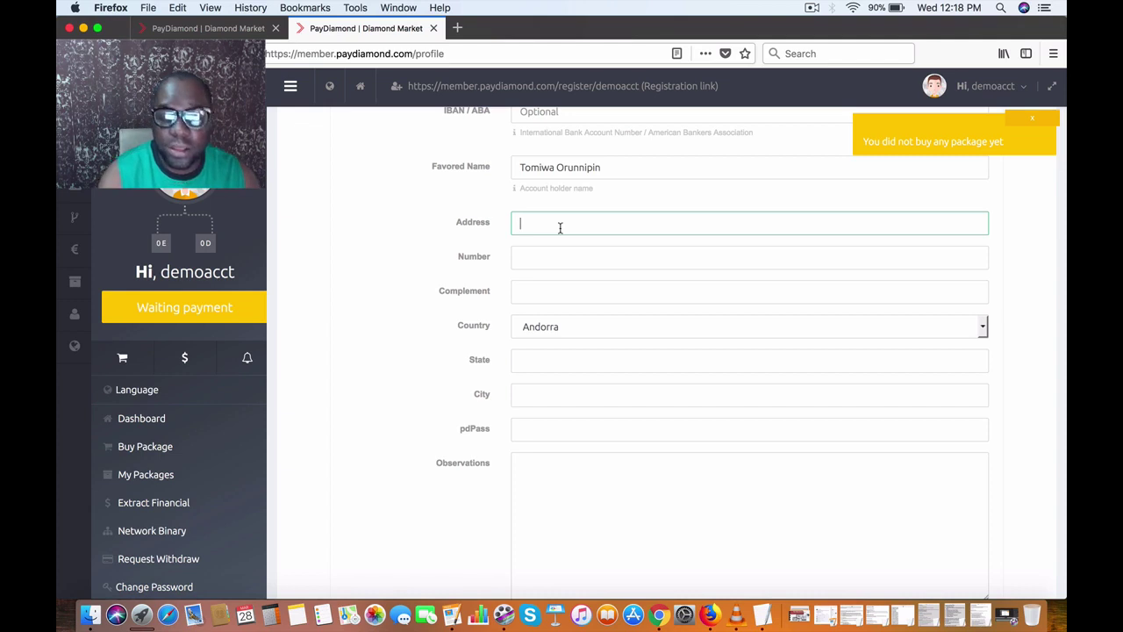
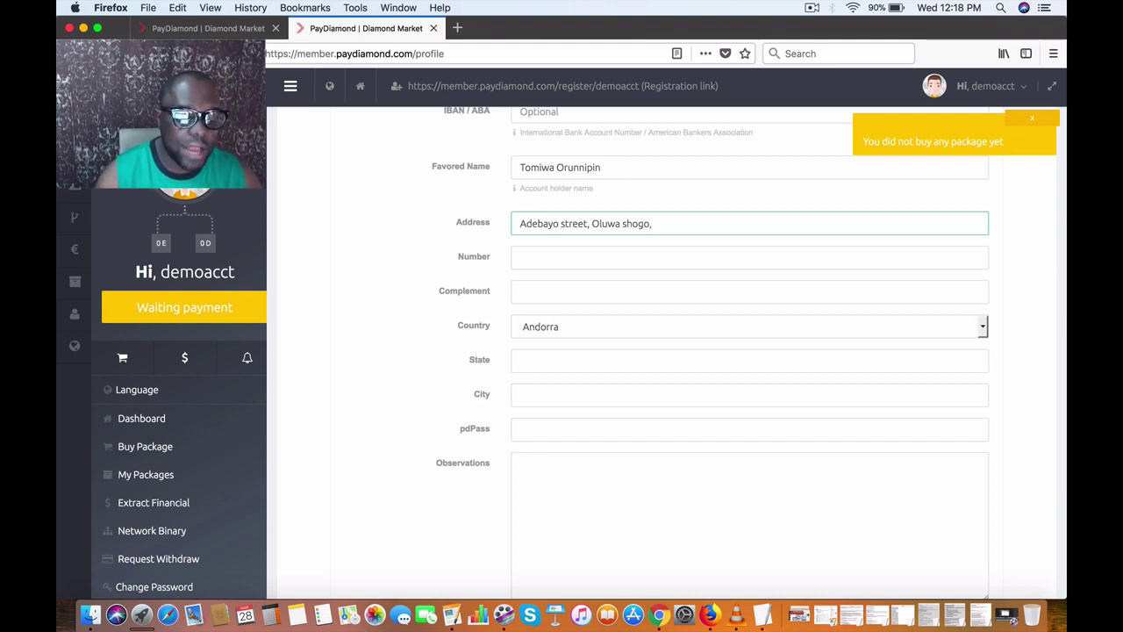
Step: Fill in the house number and the area name as the address complement
{"action": "left_click", "coordinate": [566, 254]}
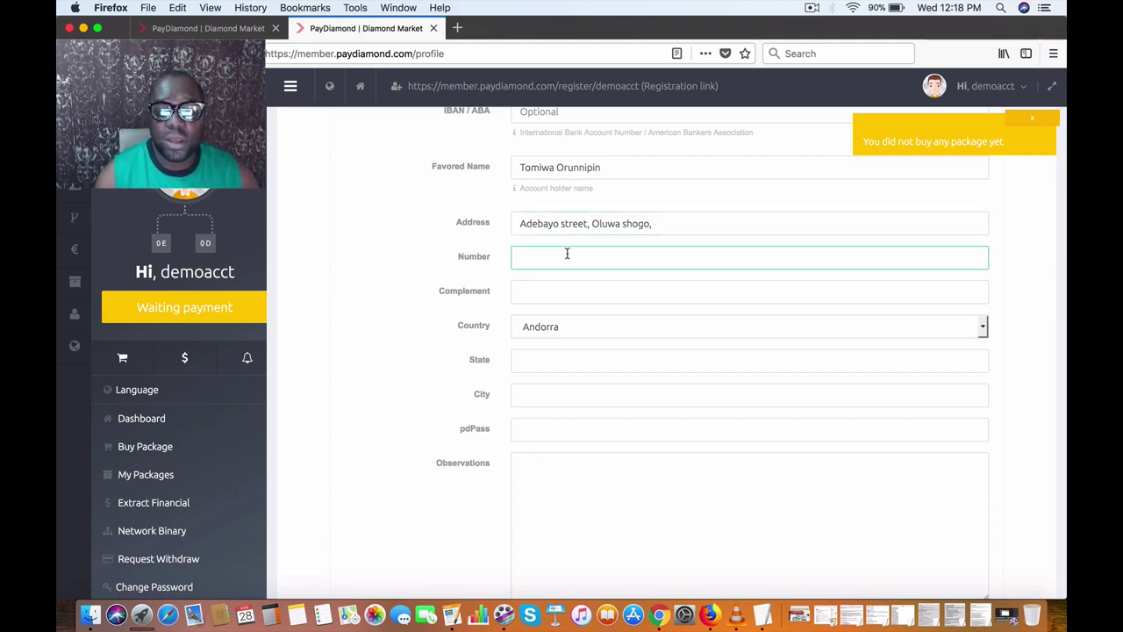
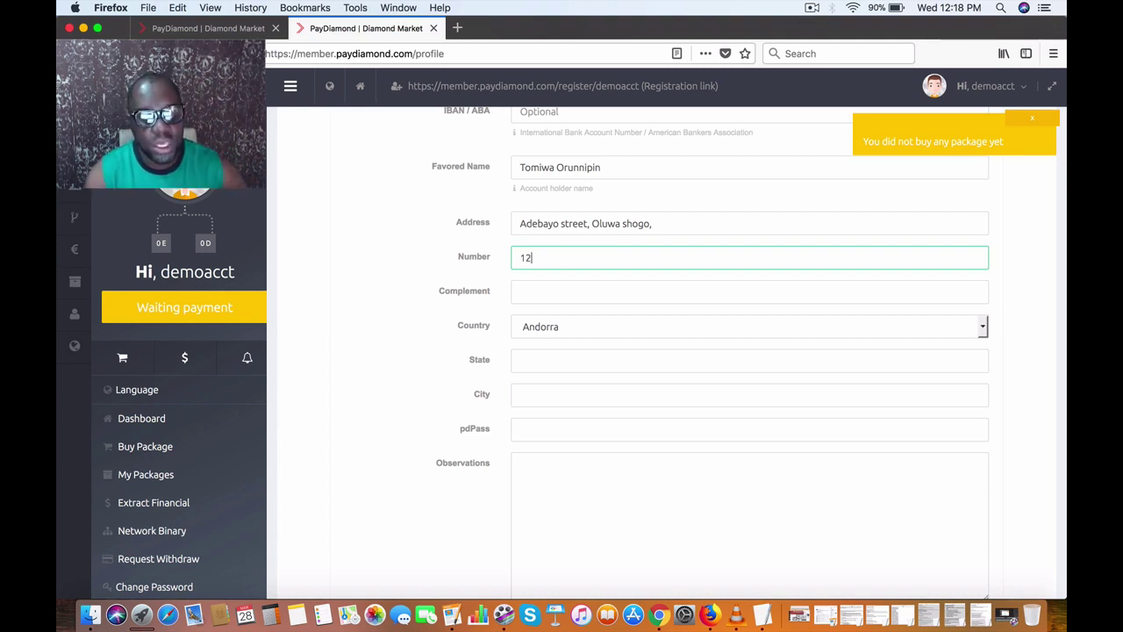
{"action": "left_click", "coordinate": [574, 294]}
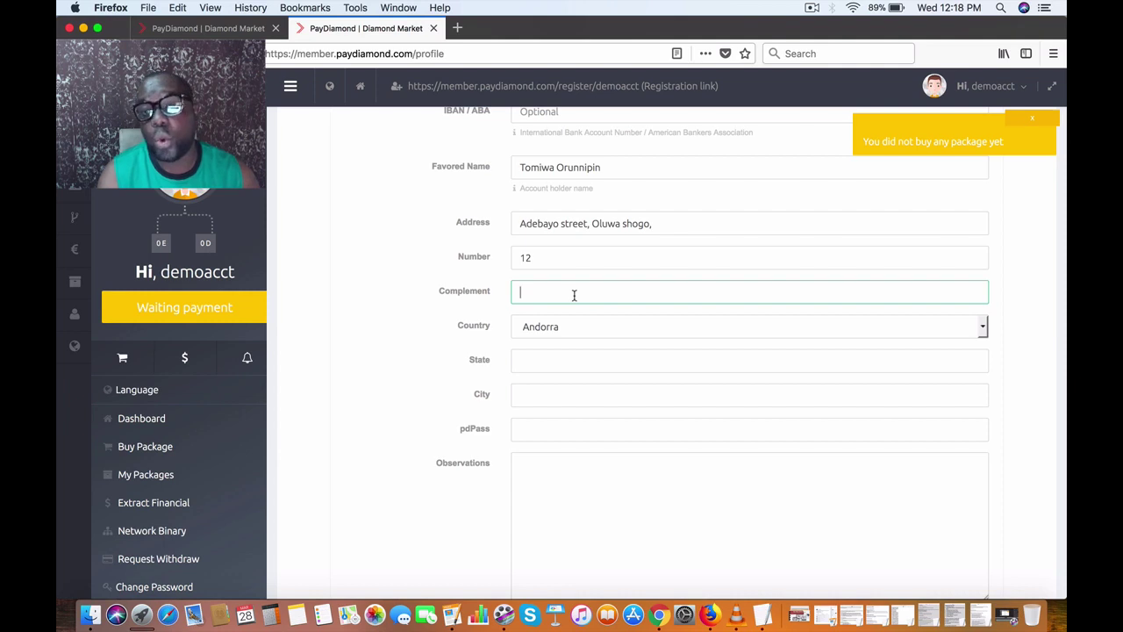
{"action": "type", "text": "Ikeja"}
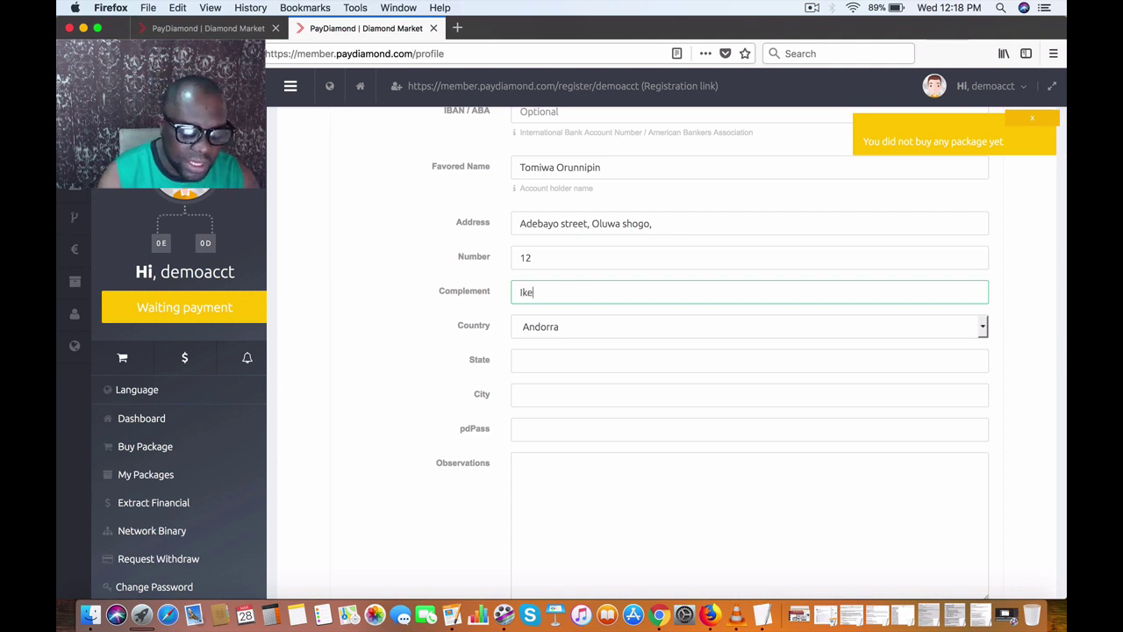
{"action": "key", "text": "BackSpace"}
{"action": "key", "text": "BackSpace"}
{"action": "key", "text": "BackSpace"}
{"action": "key", "text": "BackSpace"}
{"action": "key", "text": "BackSpace"}
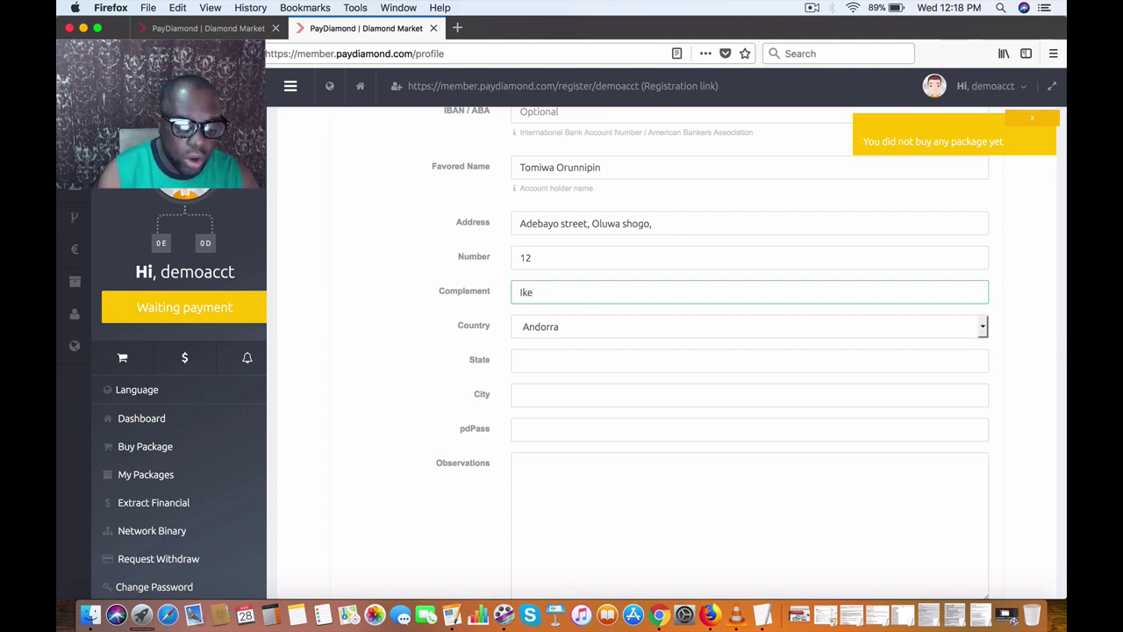
{"action": "type", "text": "Ke"}
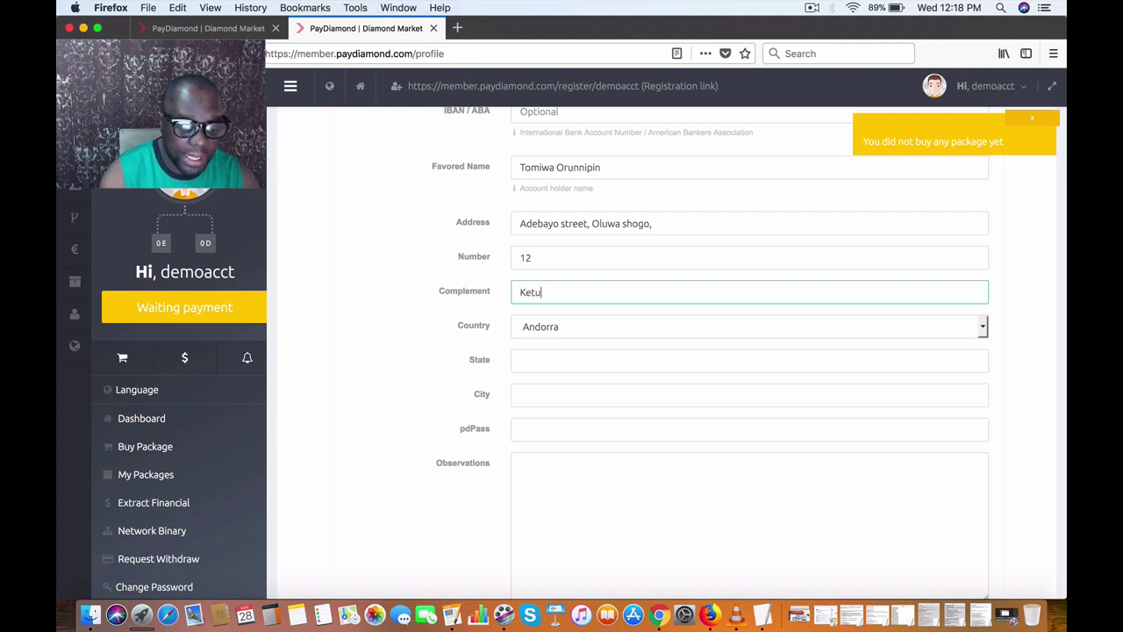
{"action": "type", "text": "tu"}
{"action": "scroll", "coordinate": [579, 324], "scroll_direction": "down", "scroll_amount": 2}
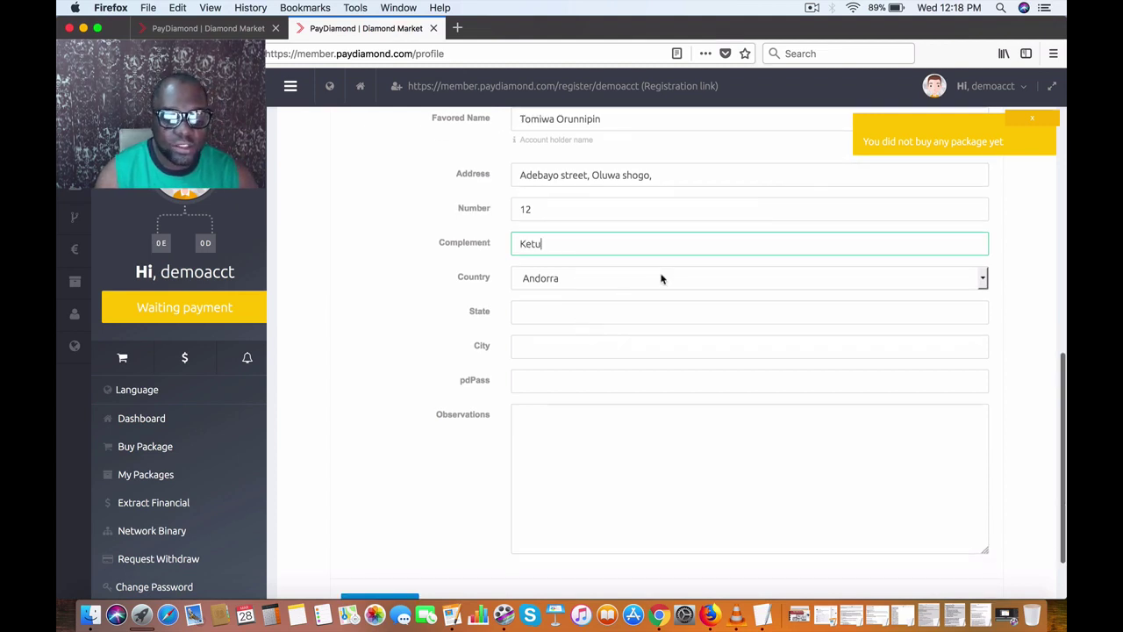
{"action": "left_click", "coordinate": [663, 279]}
Step: Set Country to Nigéria, with State Lagos and City Lagos
{"action": "scroll", "coordinate": [664, 323], "scroll_direction": "down", "scroll_amount": 5}
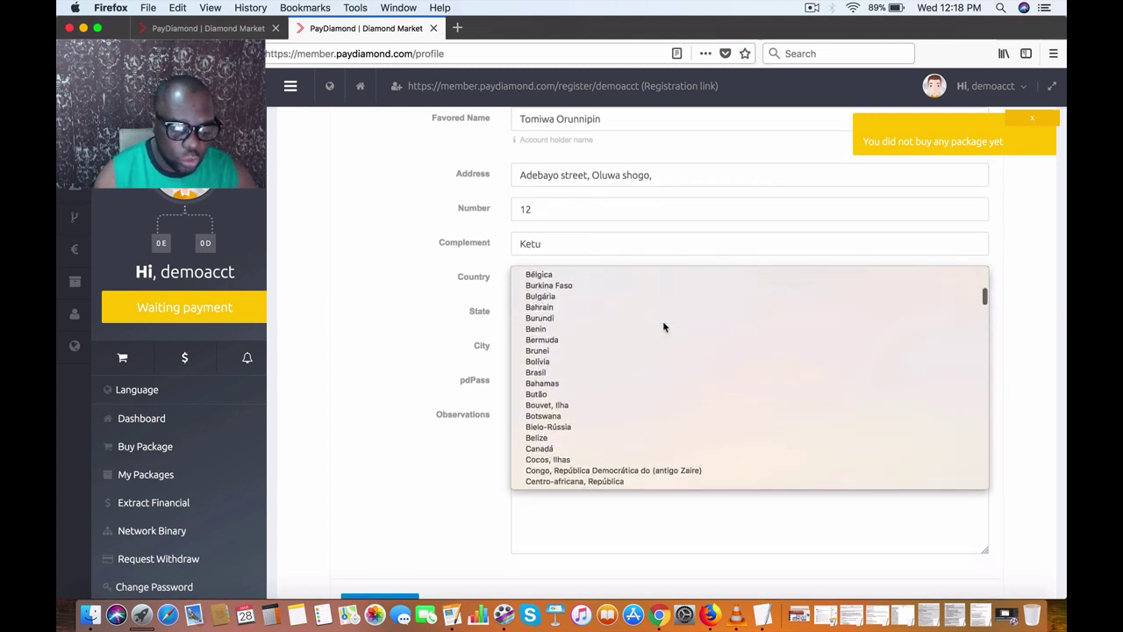
{"action": "scroll", "coordinate": [663, 320], "scroll_direction": "down", "scroll_amount": 15}
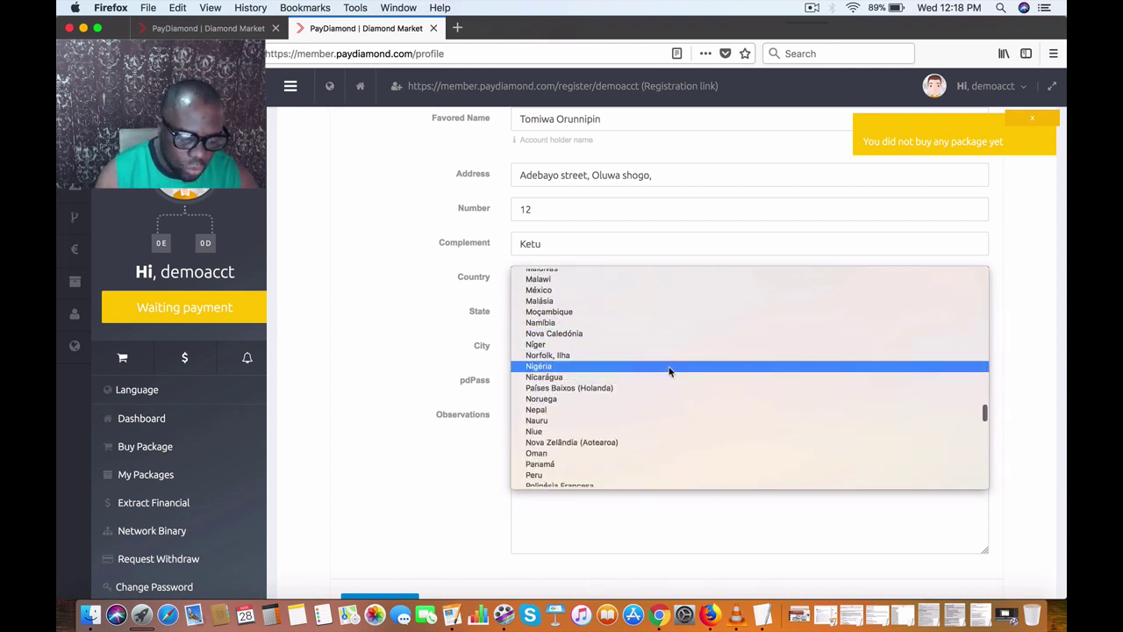
{"action": "left_click", "coordinate": [669, 369]}
{"action": "left_click", "coordinate": [578, 314]}
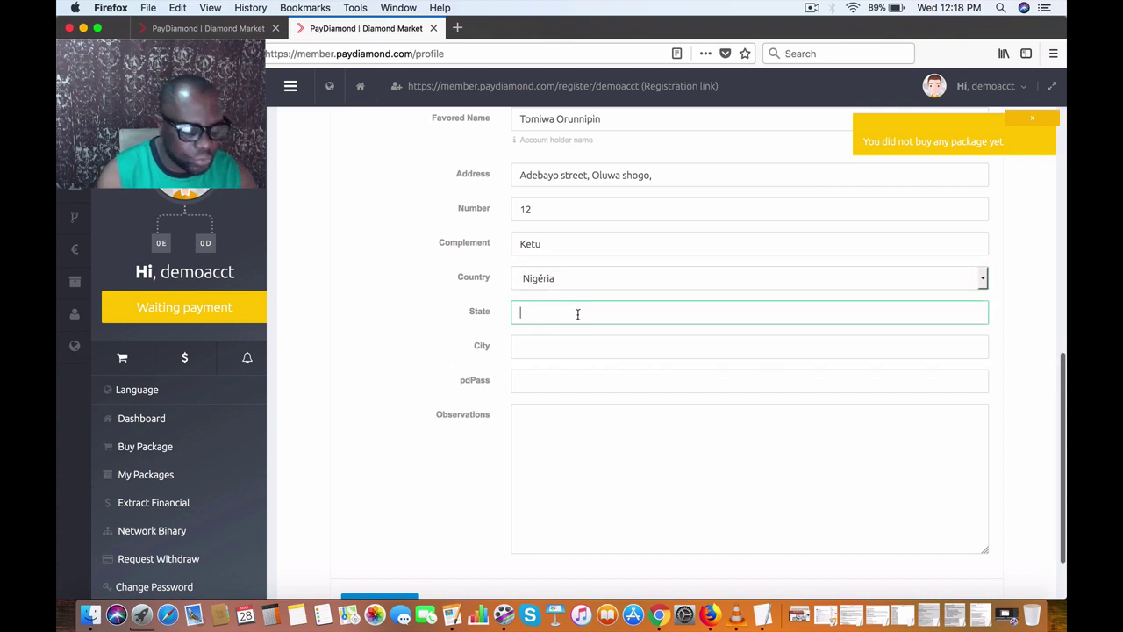
{"action": "type", "text": "Lagos"}
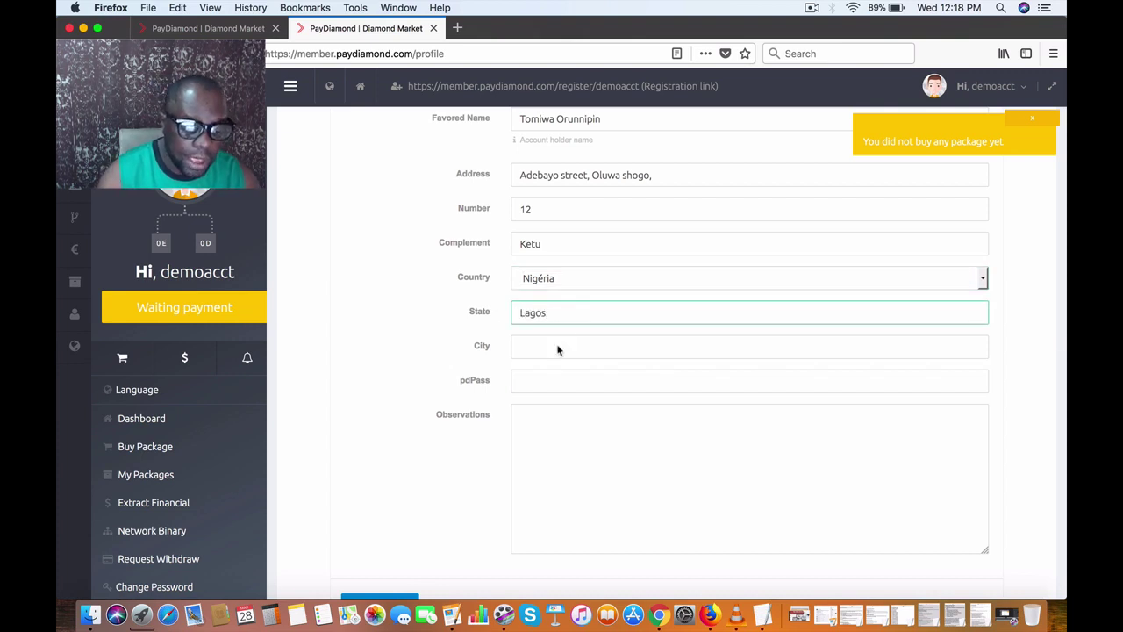
{"action": "left_click", "coordinate": [555, 346]}
{"action": "type", "text": "Lagos"}
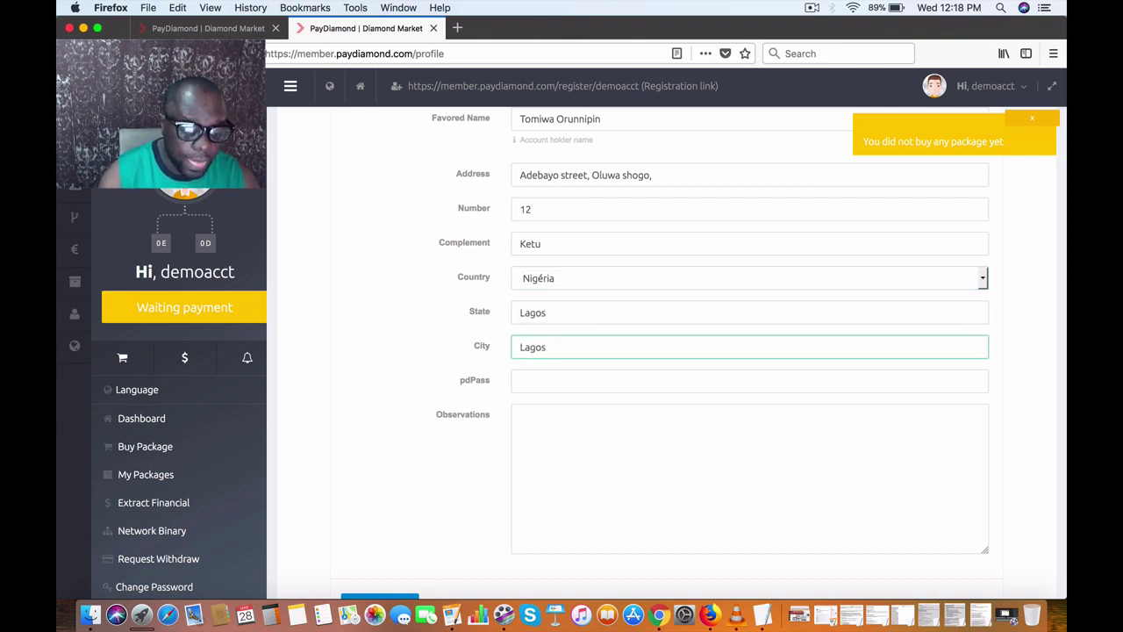
Step: Enter the pdPass and add the Observations note 'Thanks for the opportunity'
{"action": "left_click", "coordinate": [564, 377]}
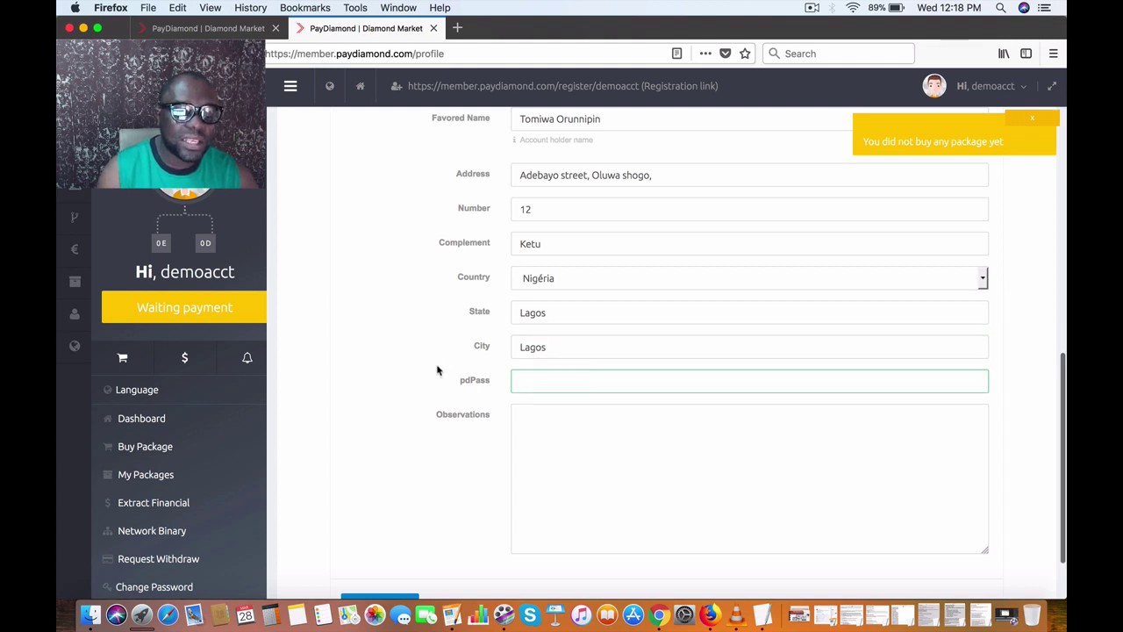
{"action": "scroll", "coordinate": [433, 369], "scroll_direction": "down", "scroll_amount": 2}
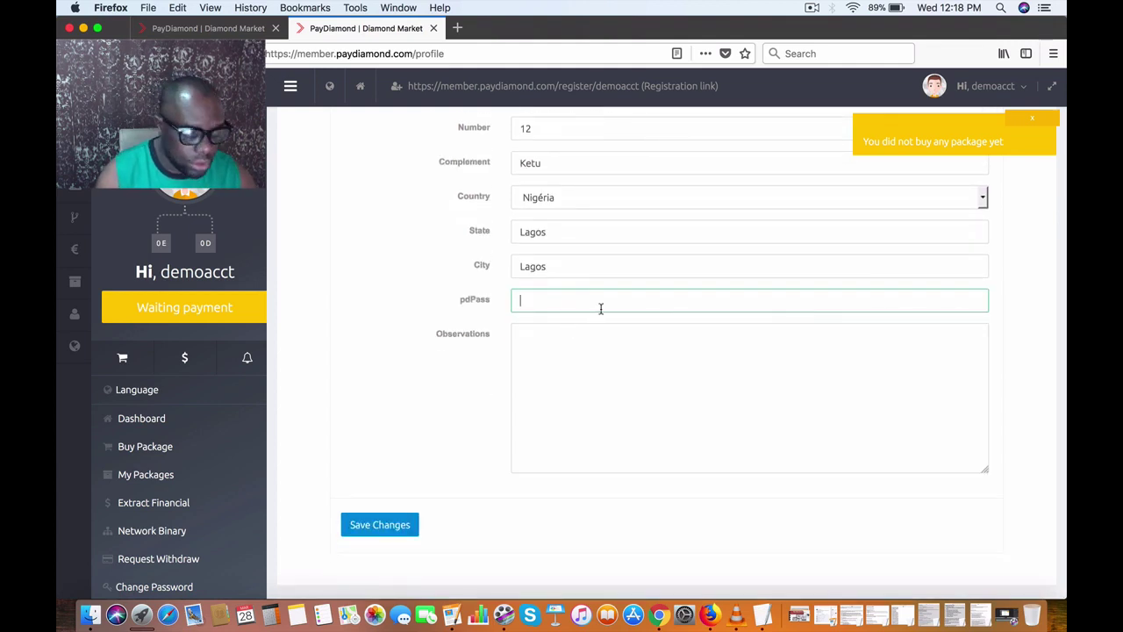
{"action": "type", "text": "1"}
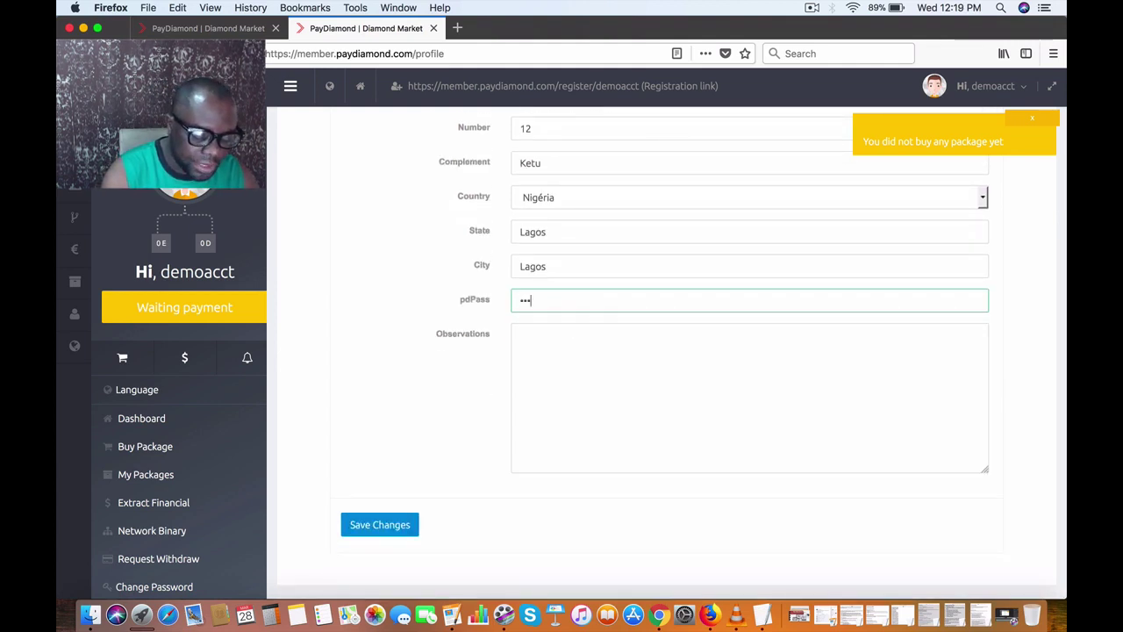
{"action": "type", "text": "1"}
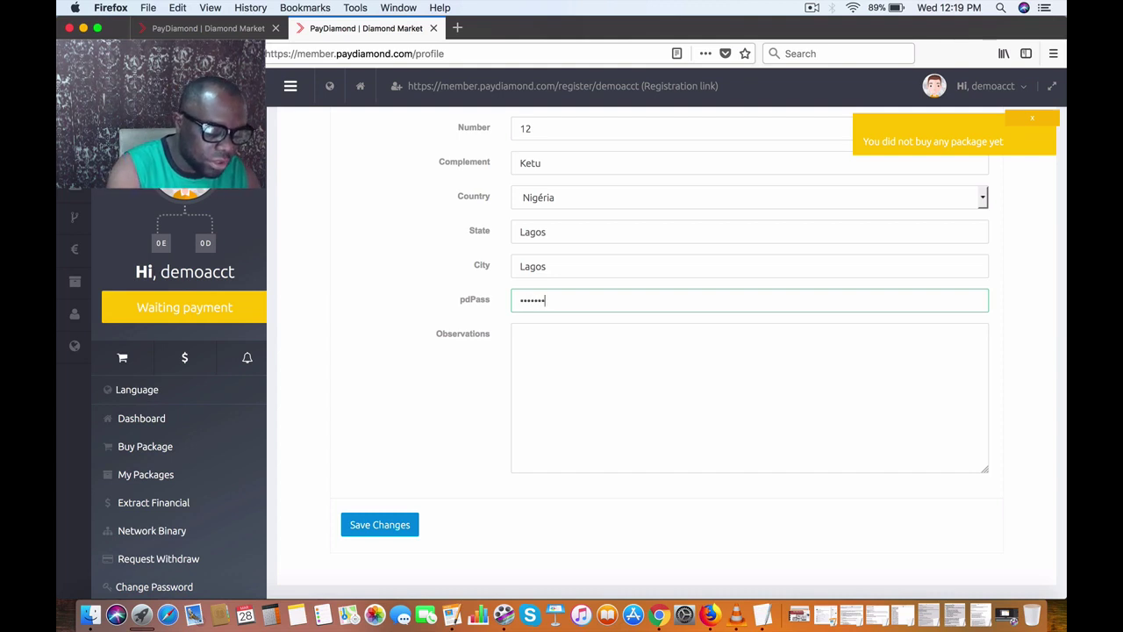
{"action": "type", "text": "11"}
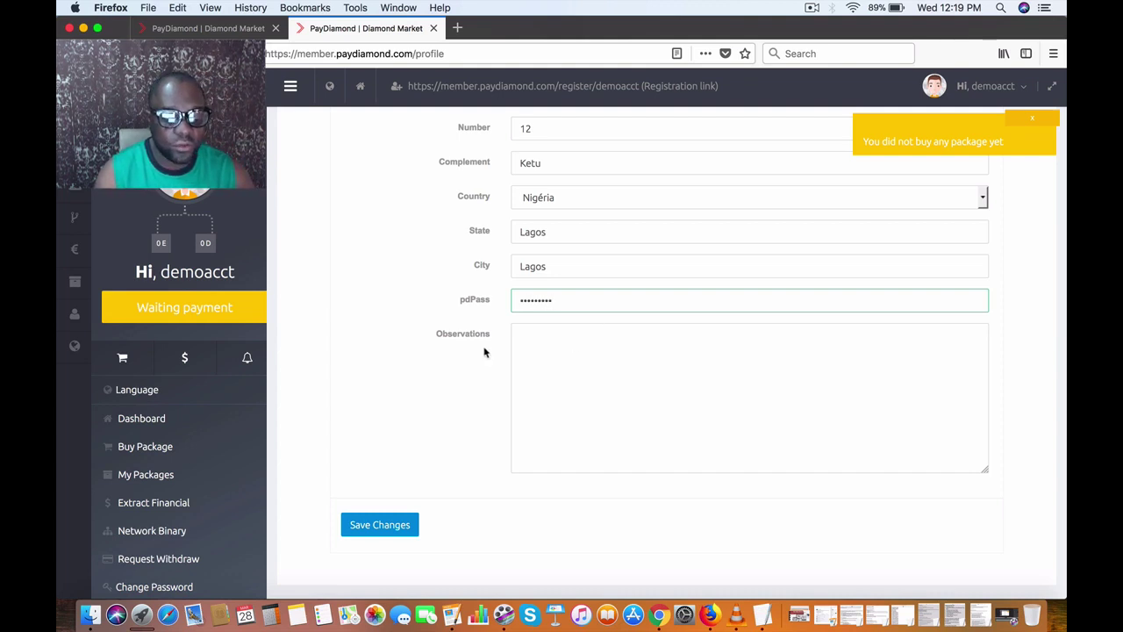
{"action": "left_click", "coordinate": [563, 351]}
{"action": "type", "text": "Thanks"}
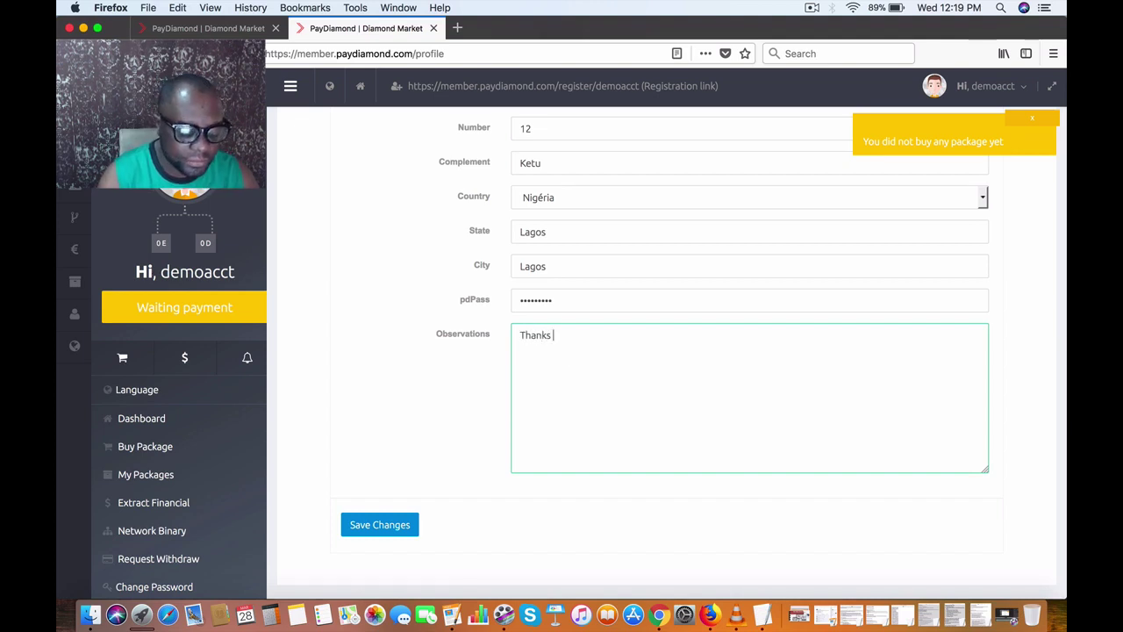
{"action": "type", "text": " for the op"}
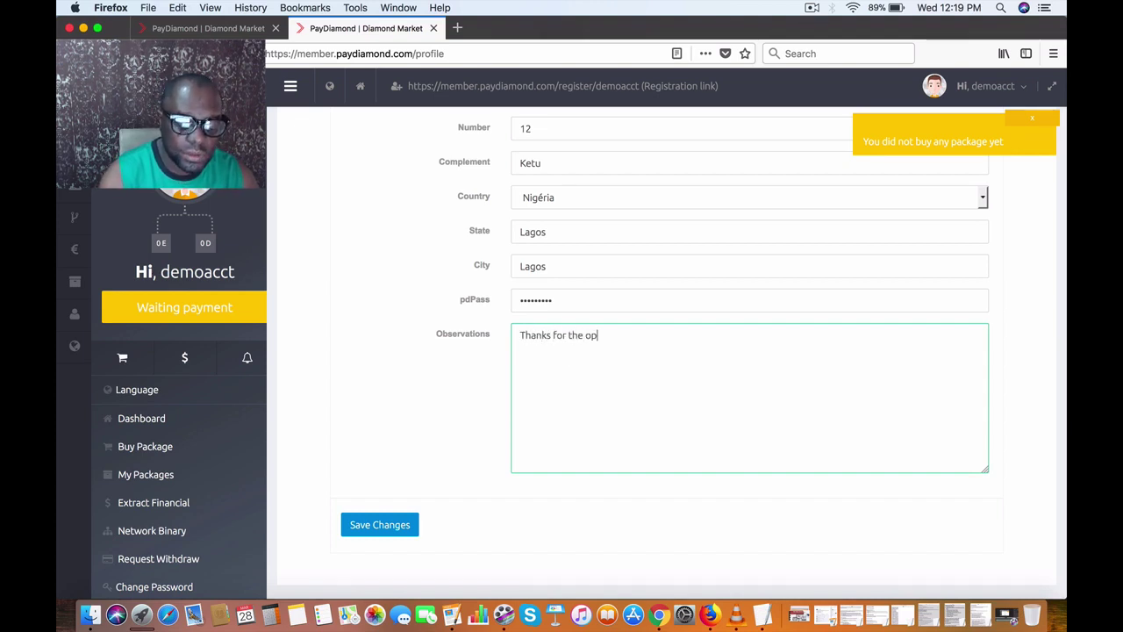
{"action": "type", "text": "portunity"}
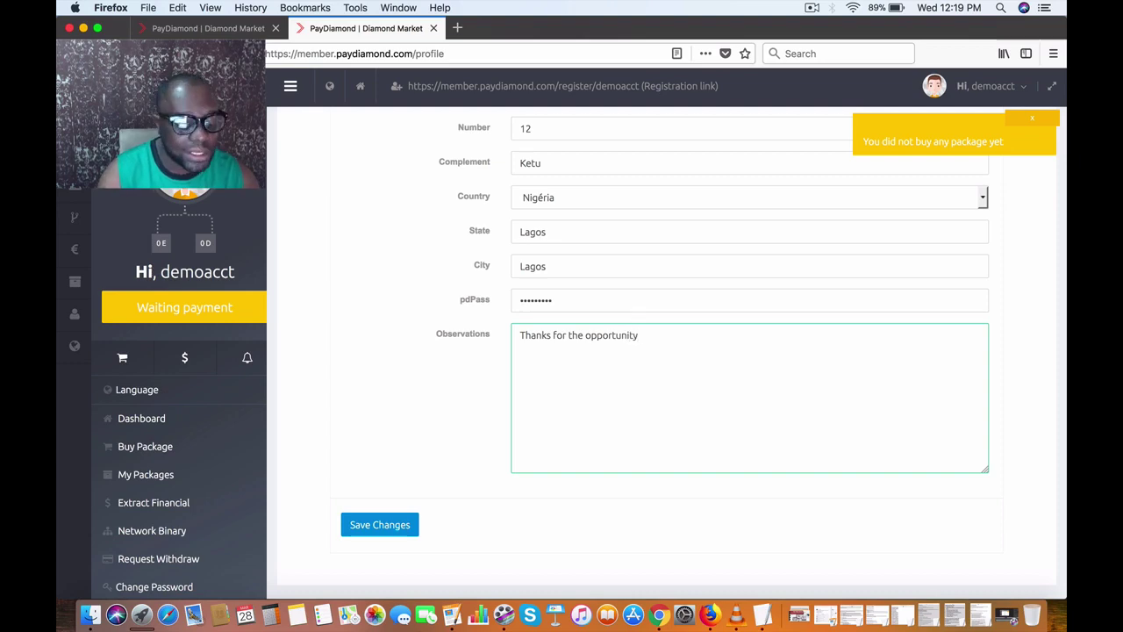
{"action": "scroll", "coordinate": [431, 394], "scroll_direction": "up", "scroll_amount": 10}
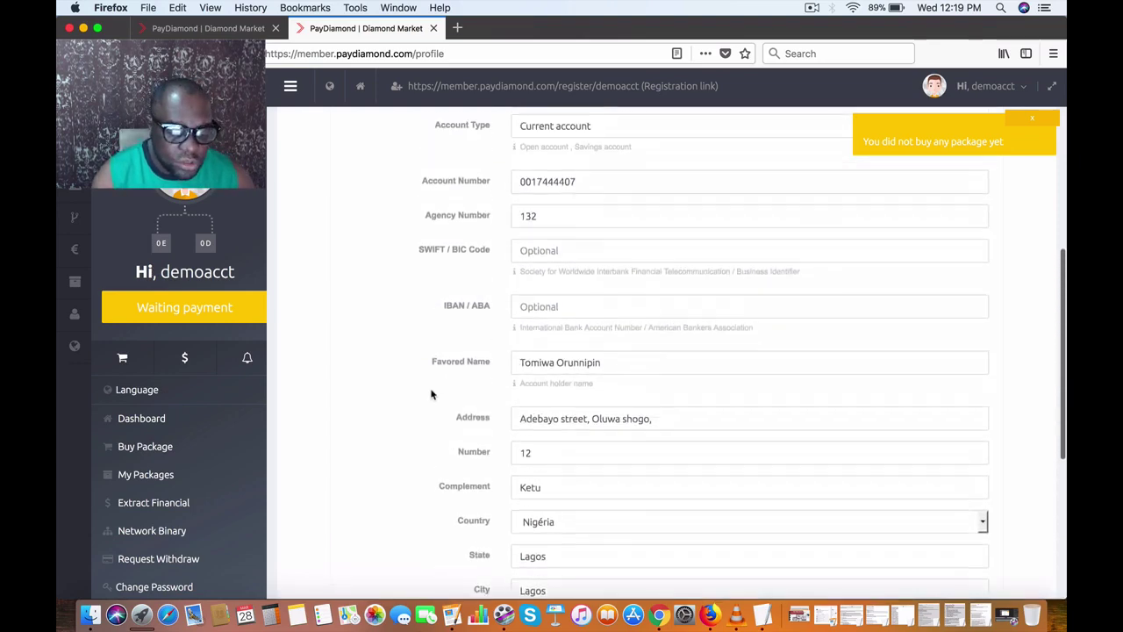
{"action": "scroll", "coordinate": [431, 394], "scroll_direction": "up", "scroll_amount": 1}
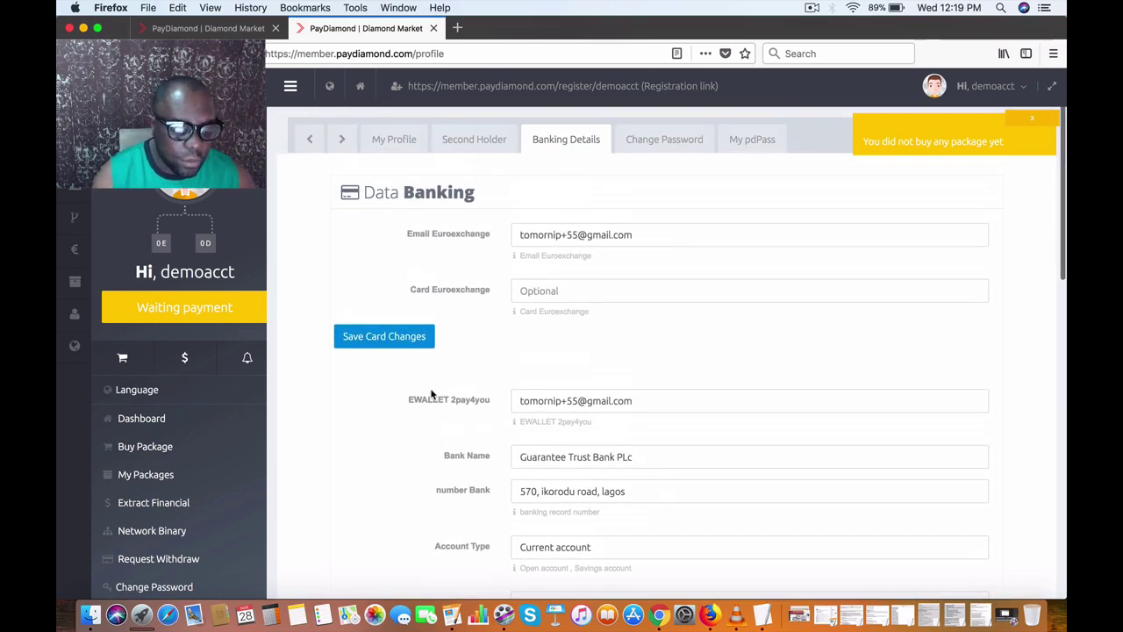
{"action": "scroll", "coordinate": [431, 394], "scroll_direction": "down", "scroll_amount": 10}
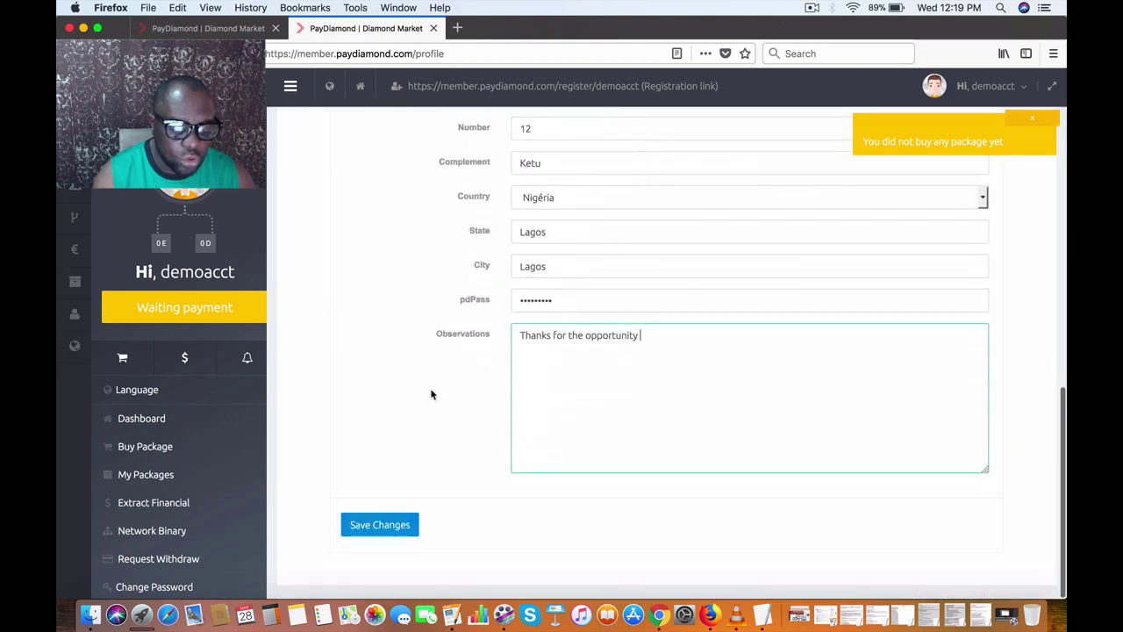
{"action": "left_click", "coordinate": [421, 421]}
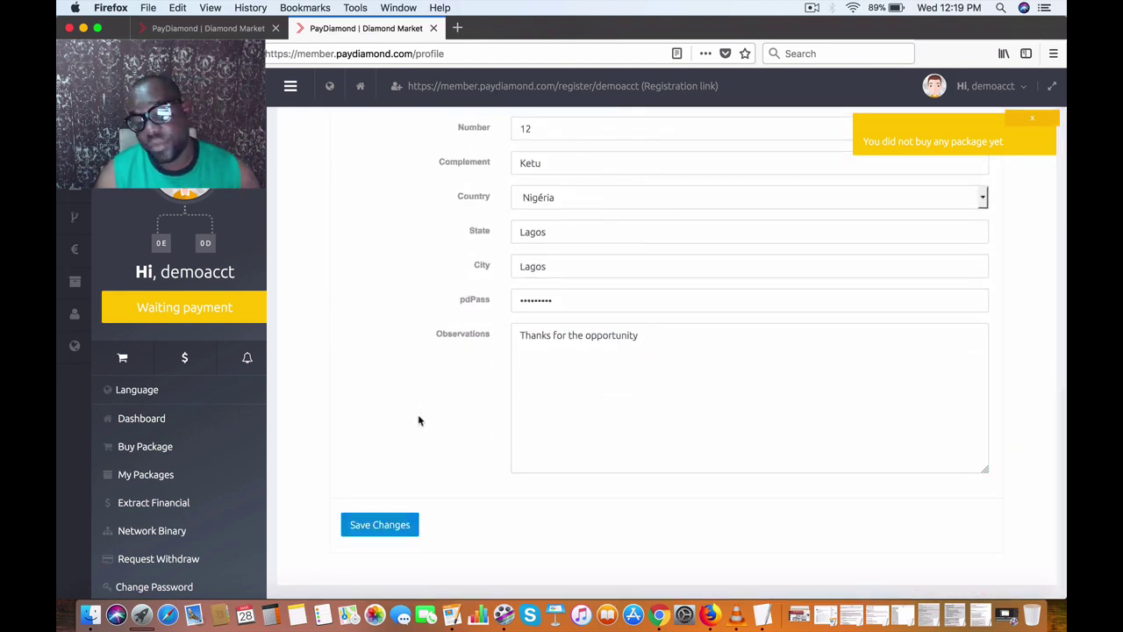
Step: Save the banking details, dismiss the browser's login prompt, and locate the number Bank length error
{"action": "left_click", "coordinate": [378, 527]}
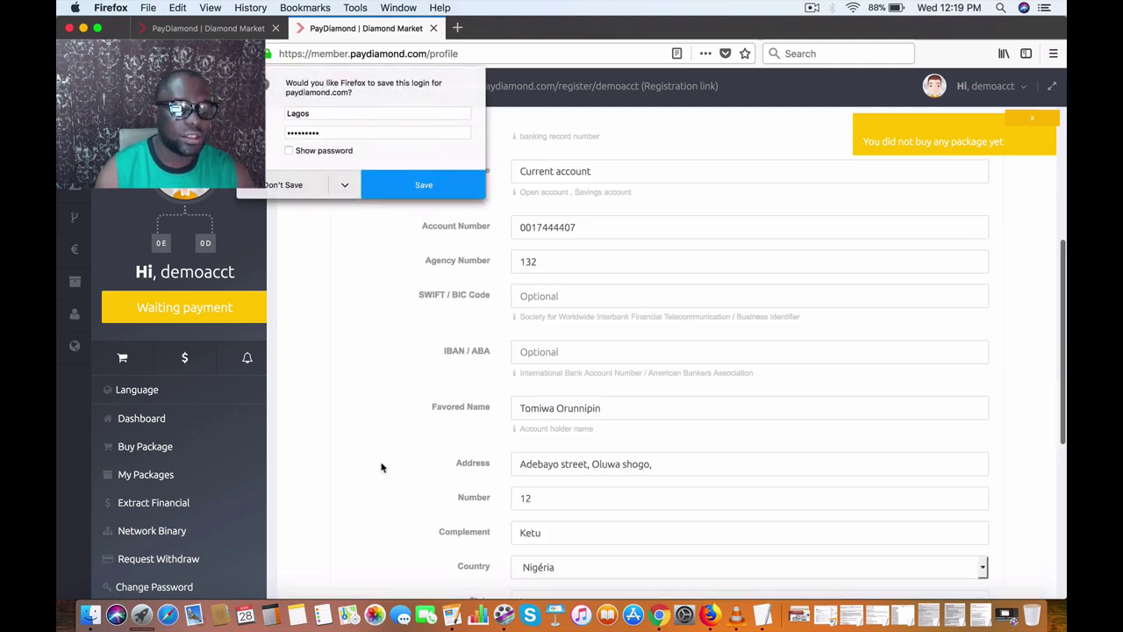
{"action": "left_click", "coordinate": [377, 402]}
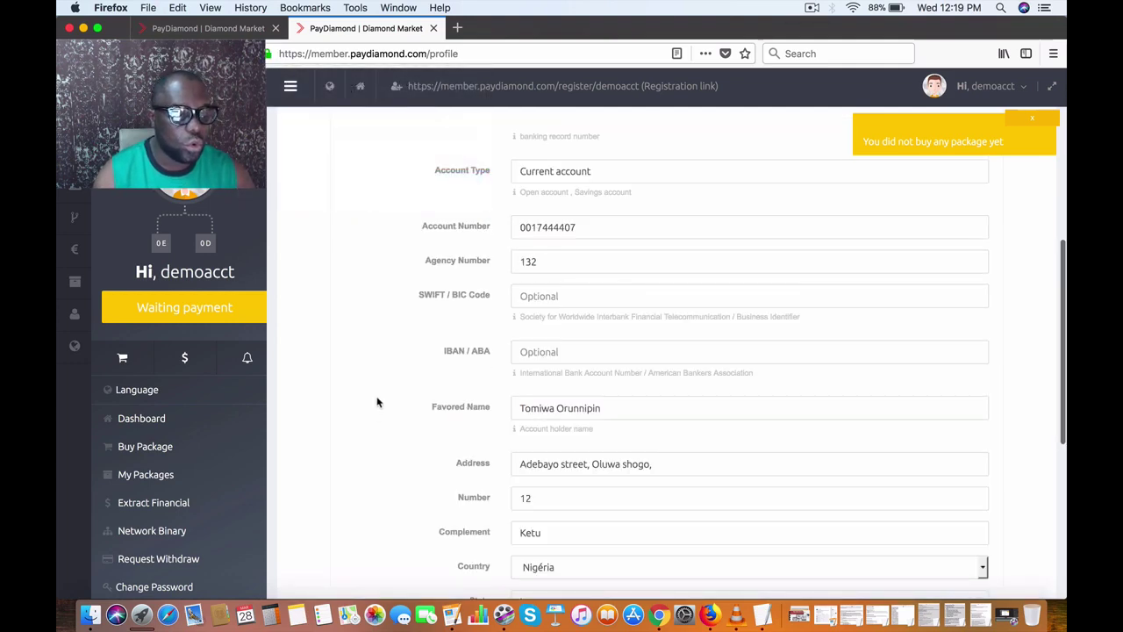
{"action": "scroll", "coordinate": [377, 402], "scroll_direction": "up", "scroll_amount": 5}
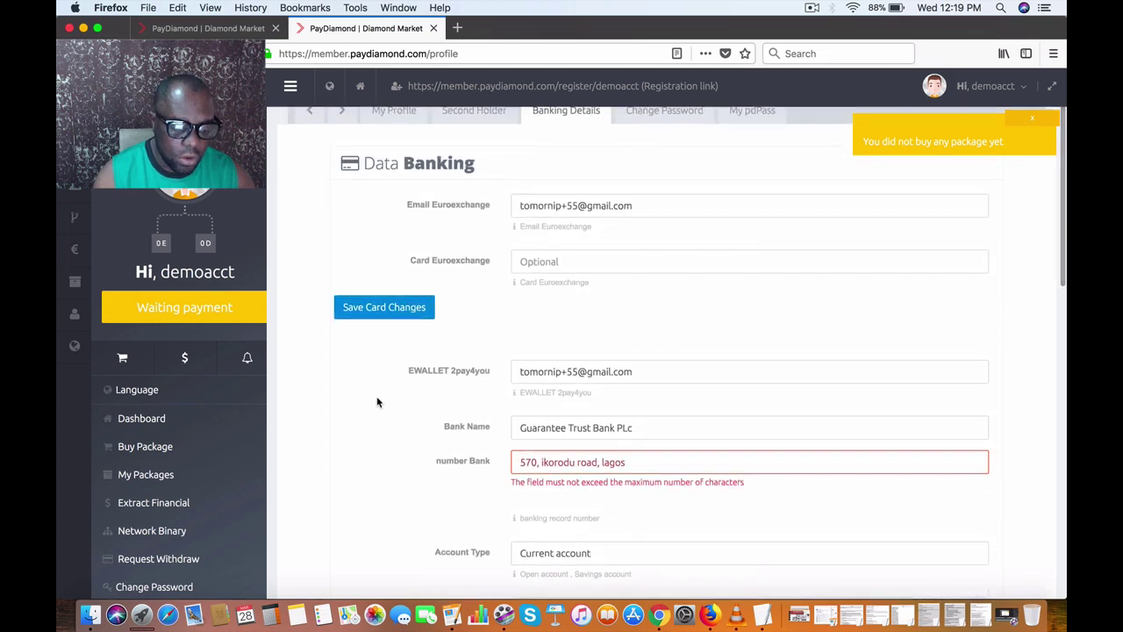
{"action": "scroll", "coordinate": [376, 387], "scroll_direction": "down", "scroll_amount": 2}
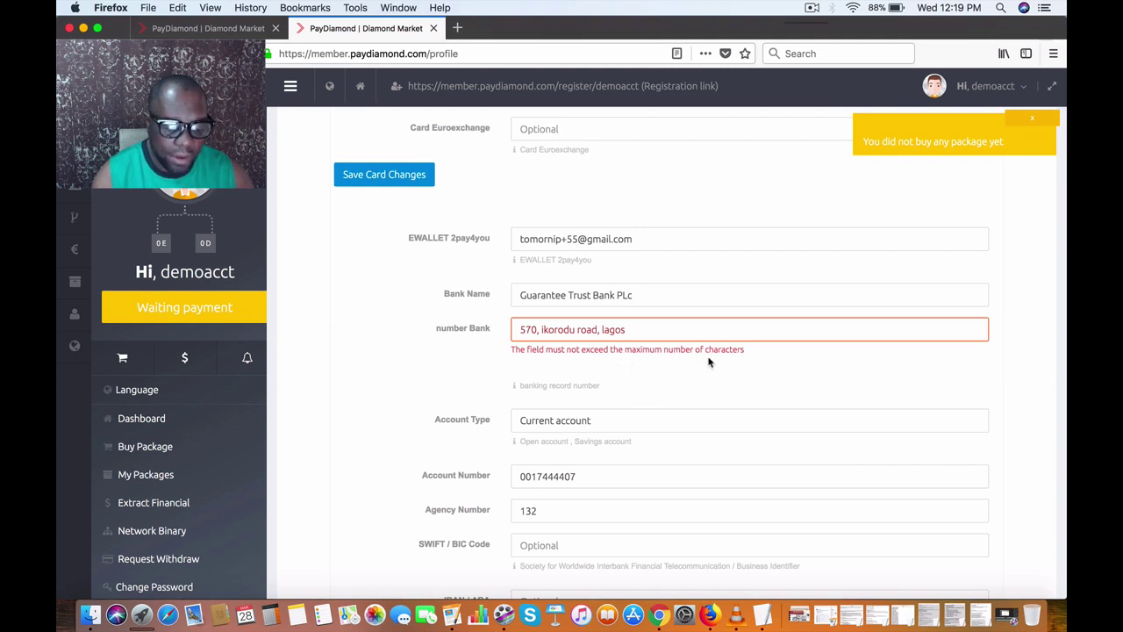
Step: Delete the trailing city from the number Bank address and save the banking details again
{"action": "left_click", "coordinate": [638, 329]}
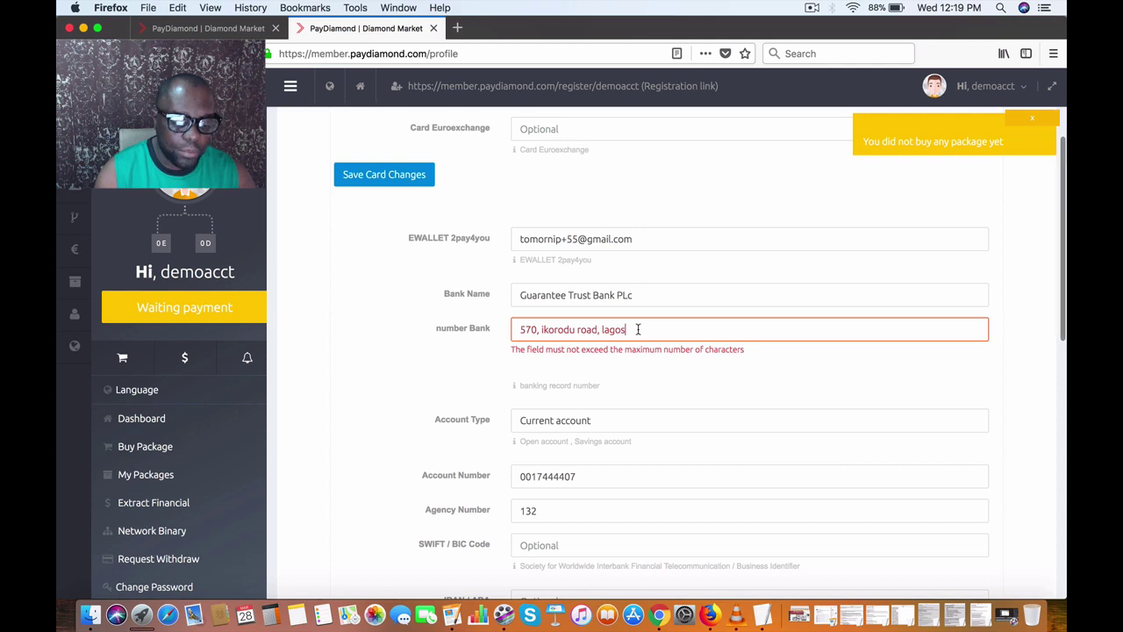
{"action": "key", "text": "BackSpace"}
{"action": "key", "text": "BackSpace"}
{"action": "key", "text": "BackSpace"}
{"action": "key", "text": "BackSpace"}
{"action": "key", "text": "BackSpace"}
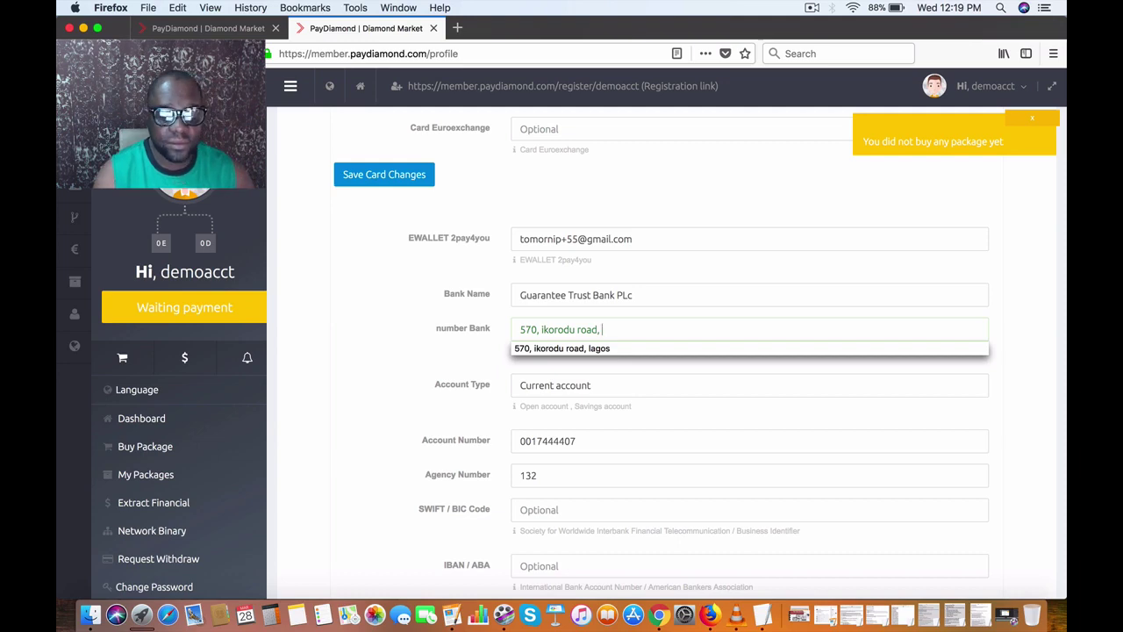
{"action": "left_click", "coordinate": [1032, 324]}
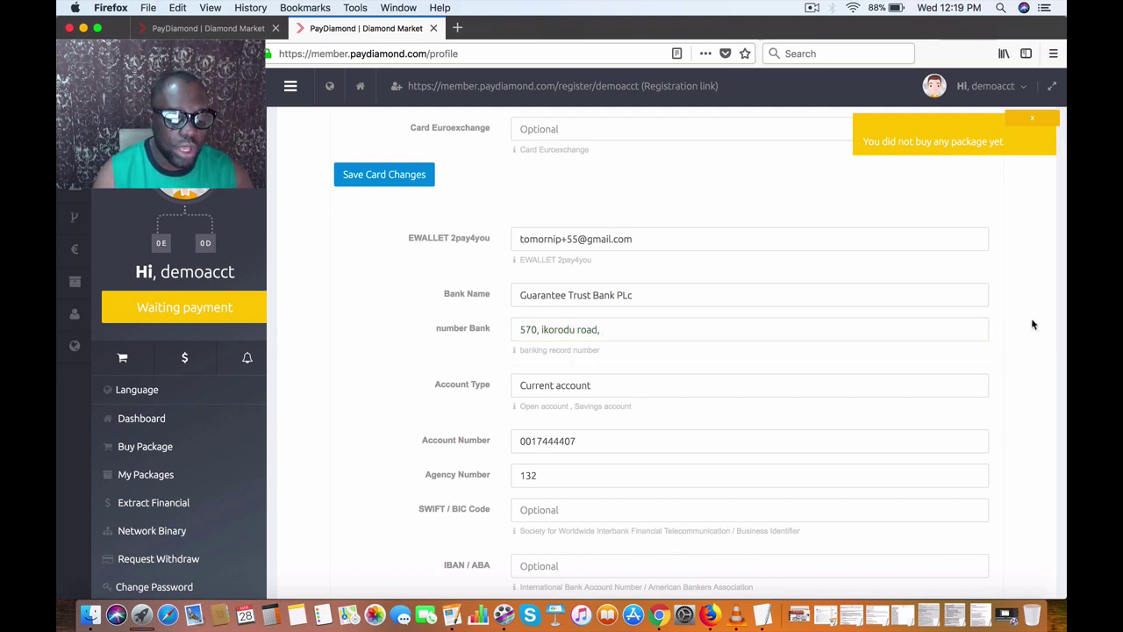
{"action": "scroll", "coordinate": [985, 349], "scroll_direction": "down", "scroll_amount": 10}
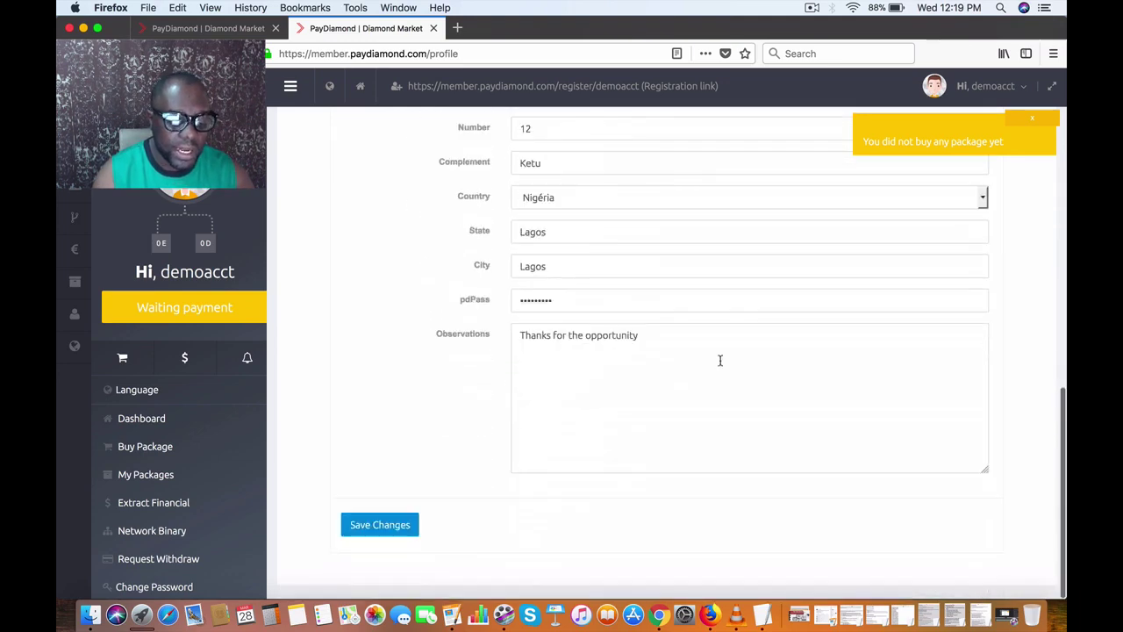
{"action": "left_click", "coordinate": [377, 530]}
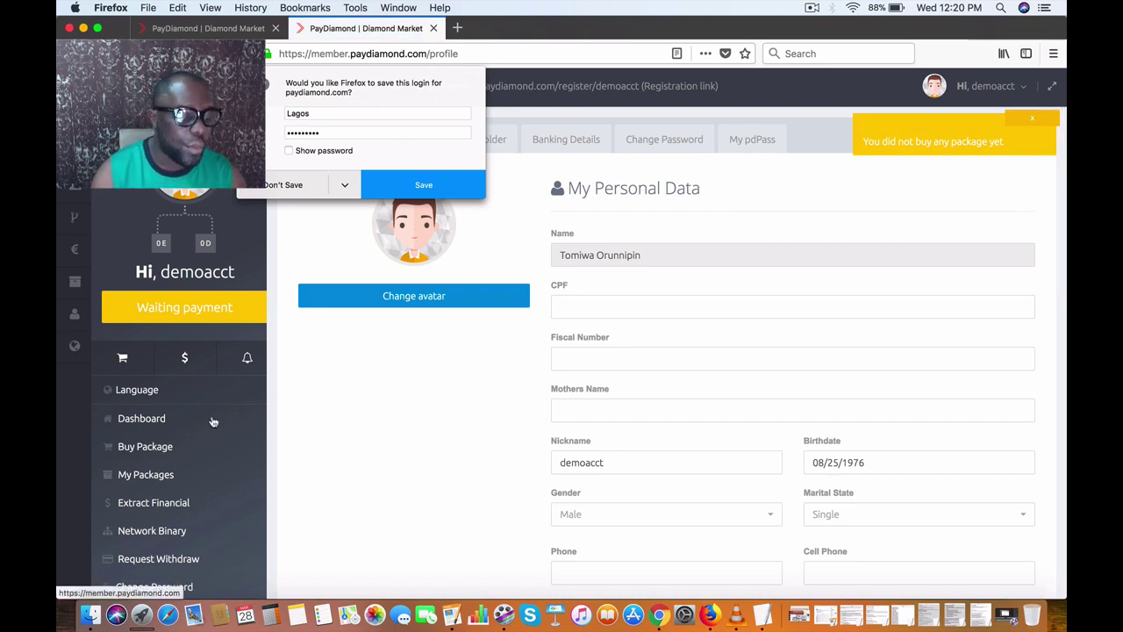
Step: Dismiss the save-login prompt, attempt Request Withdraw, and close the unpaid-package warning
{"action": "left_click", "coordinate": [261, 422]}
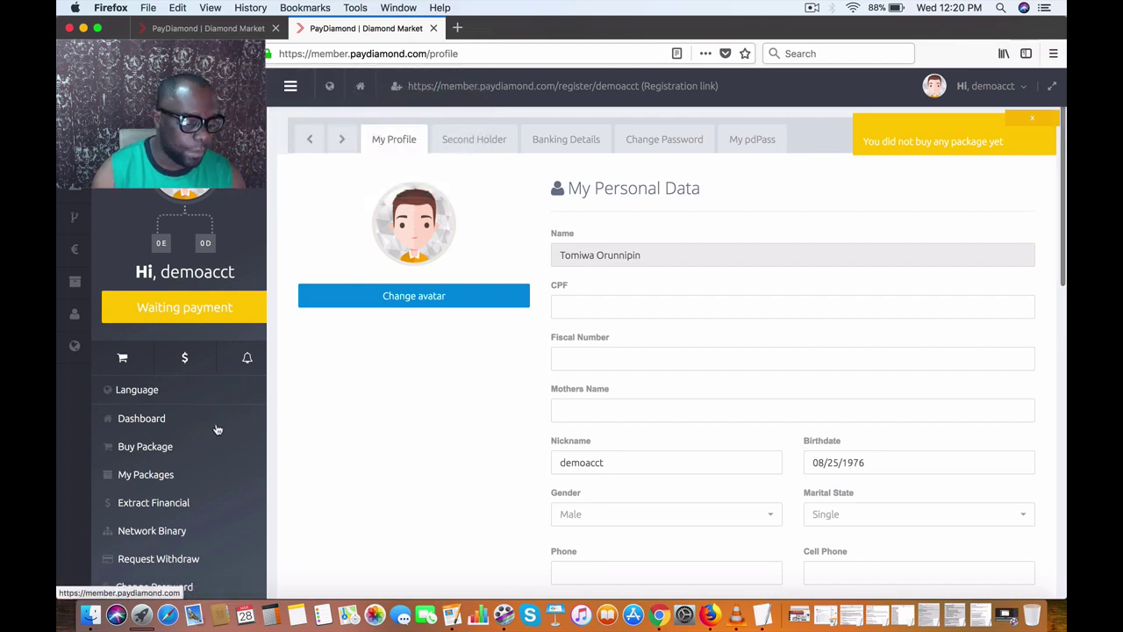
{"action": "scroll", "coordinate": [215, 430], "scroll_direction": "down", "scroll_amount": 2}
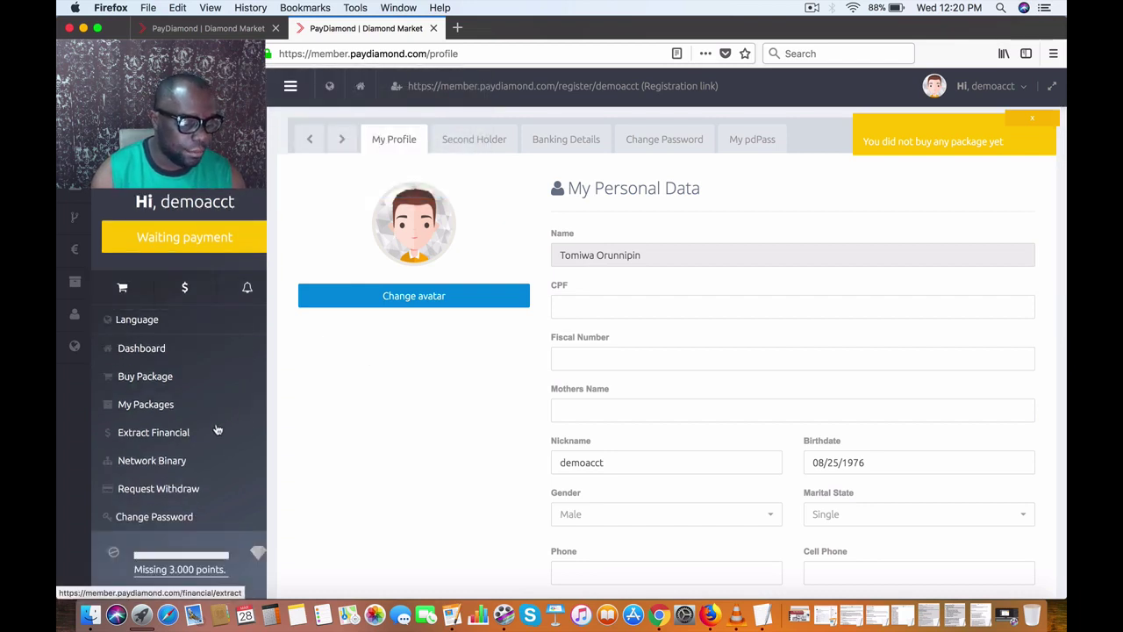
{"action": "left_click", "coordinate": [148, 494]}
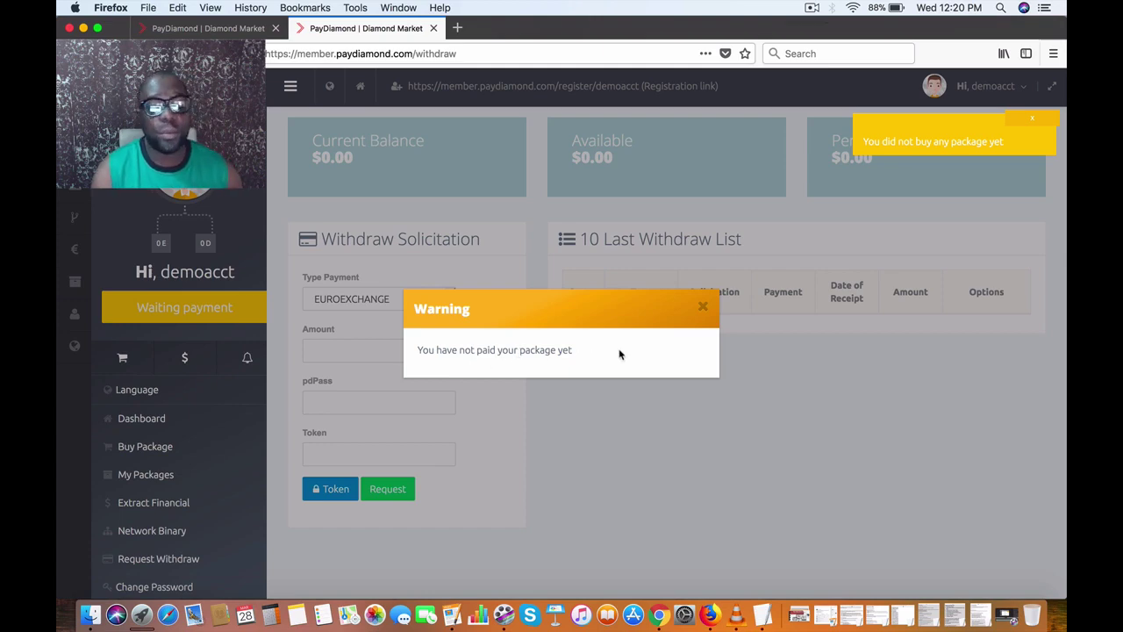
{"action": "left_click", "coordinate": [703, 306]}
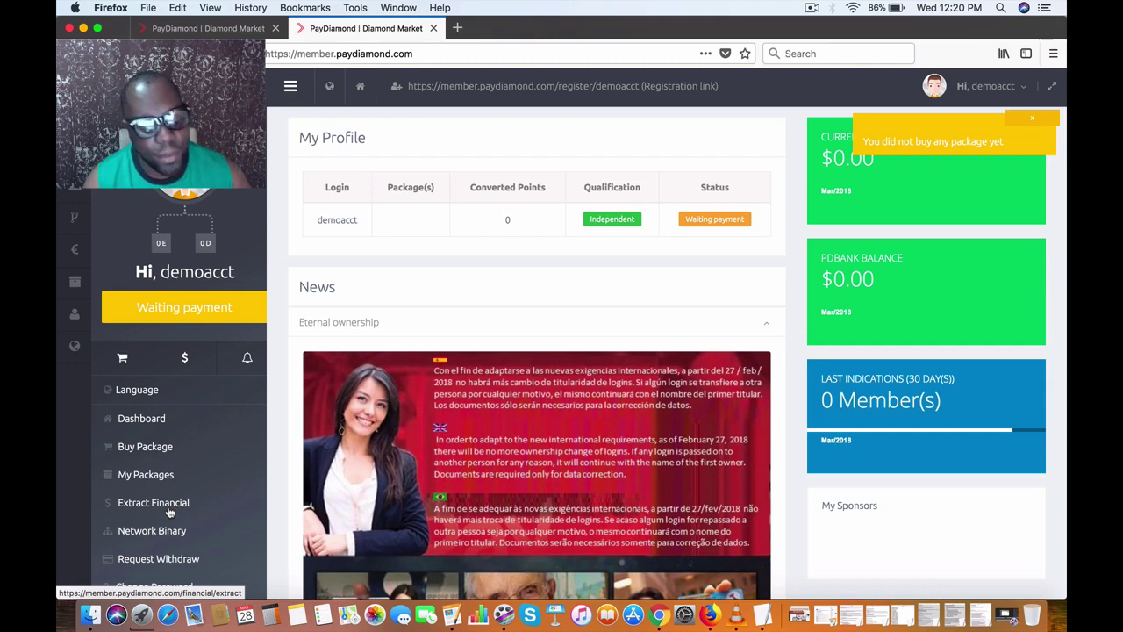
Step: View the $0.00 Extract Financial statement, then go to Request Withdraw
{"action": "left_click", "coordinate": [169, 511]}
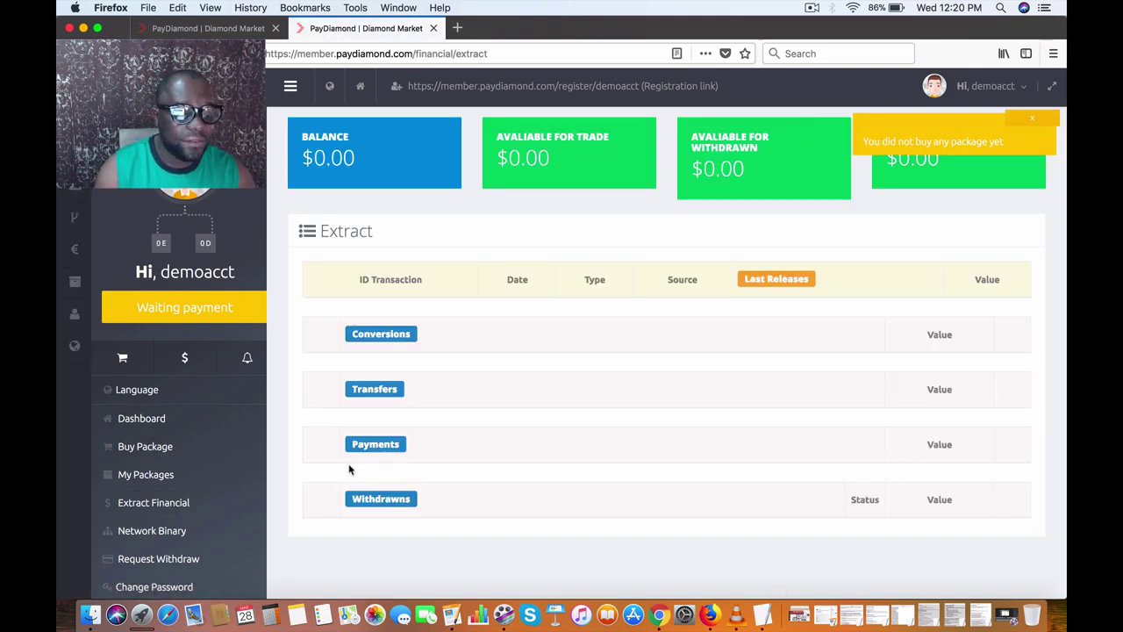
{"action": "left_click", "coordinate": [175, 562]}
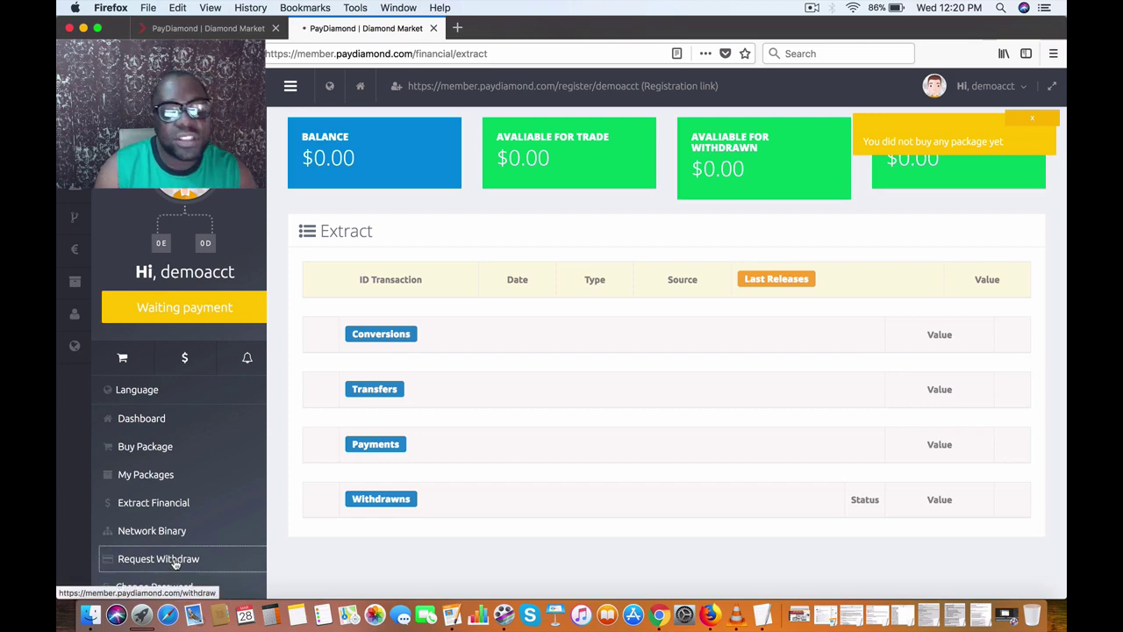